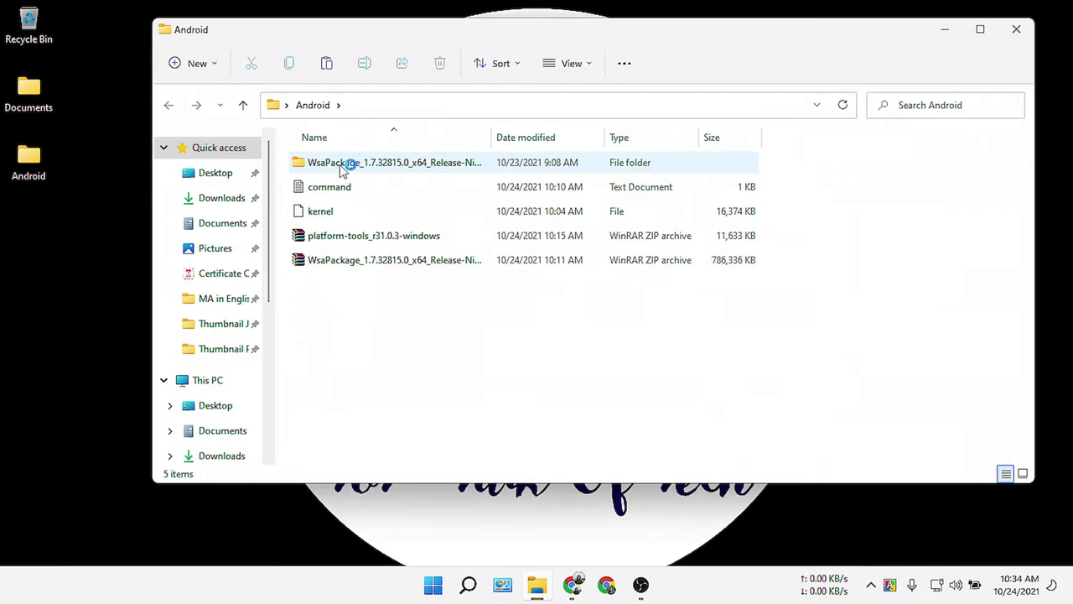
# Copy the path of the extracted WsaPackage_1.7.32815.0_x64 folder inside the Android folder.
pyautogui.click(342, 164)
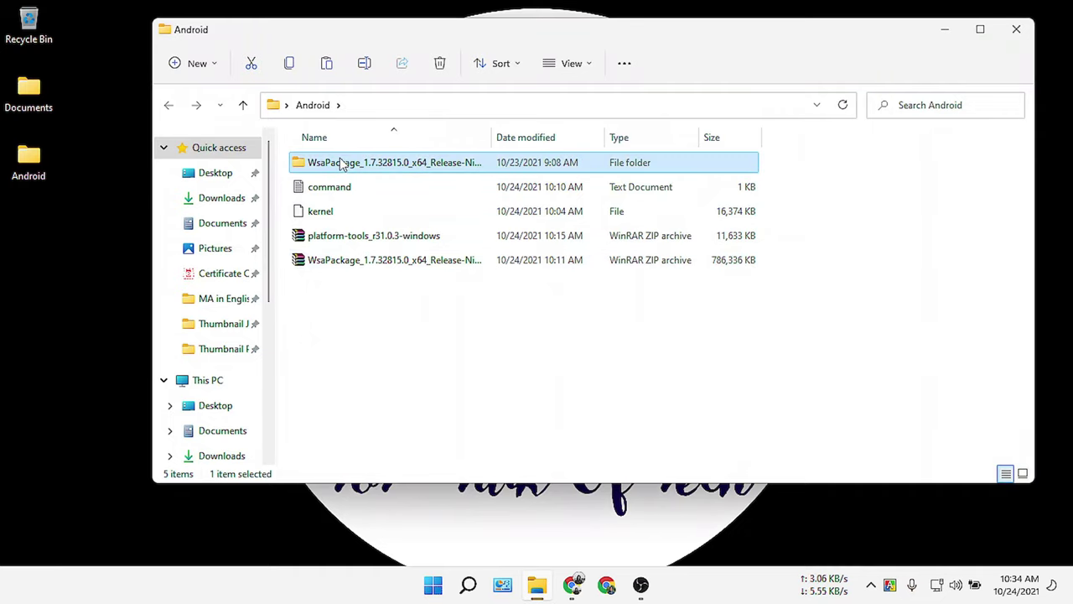
pyautogui.rightClick(342, 164)
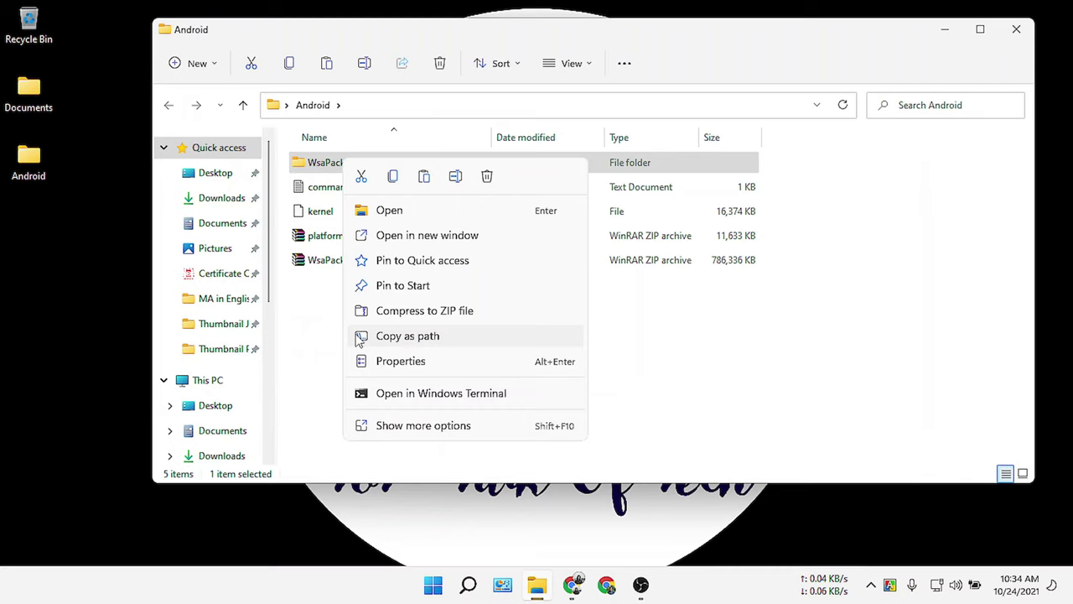
pyautogui.click(396, 336)
# Switch to Windows PowerShell run as administrator and change directory (cd) to the copied WsaPackage folder path.
pyautogui.click(435, 589)
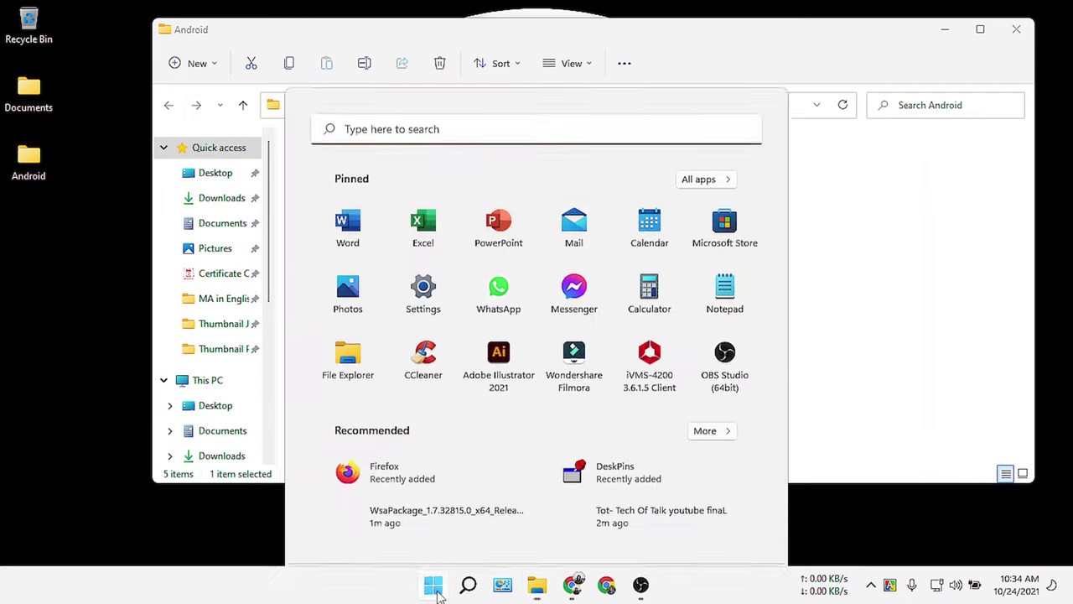
pyautogui.write('power')
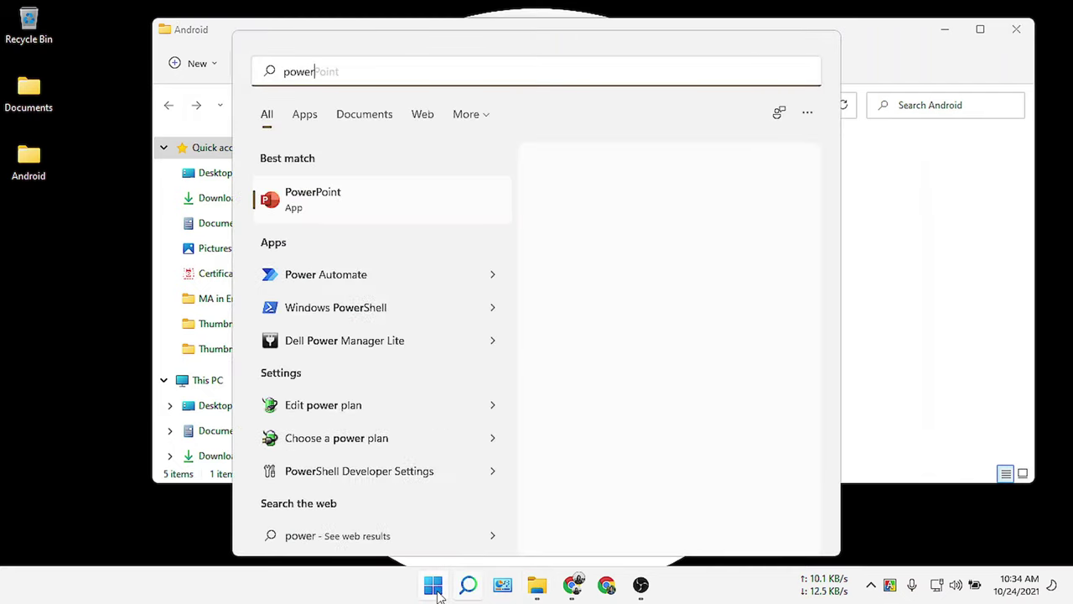
pyautogui.write('sh')
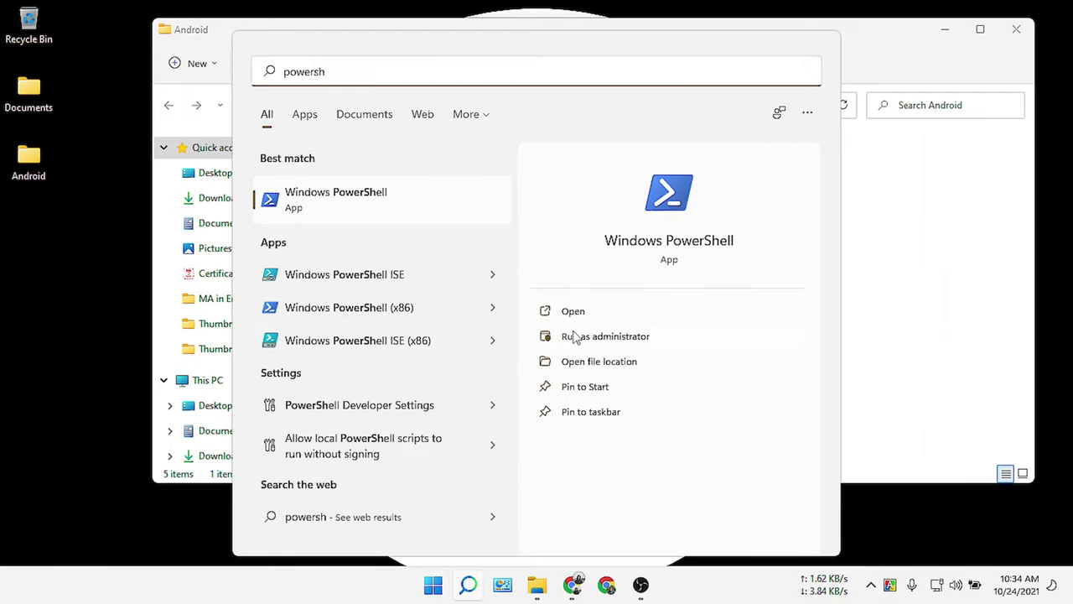
pyautogui.click(600, 338)
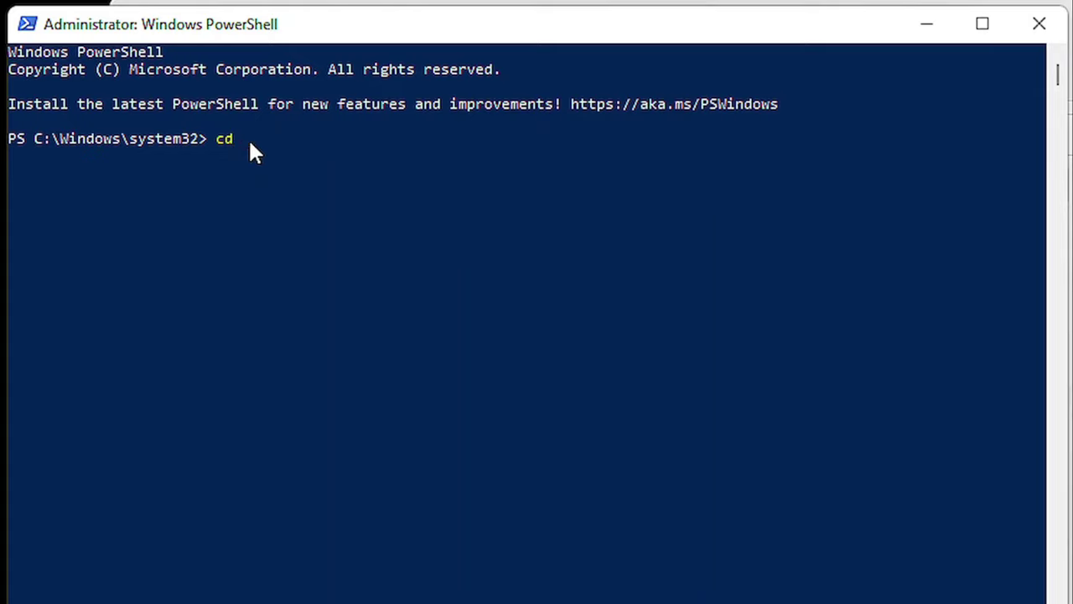
pyautogui.hotkey('ctrl', 'v')
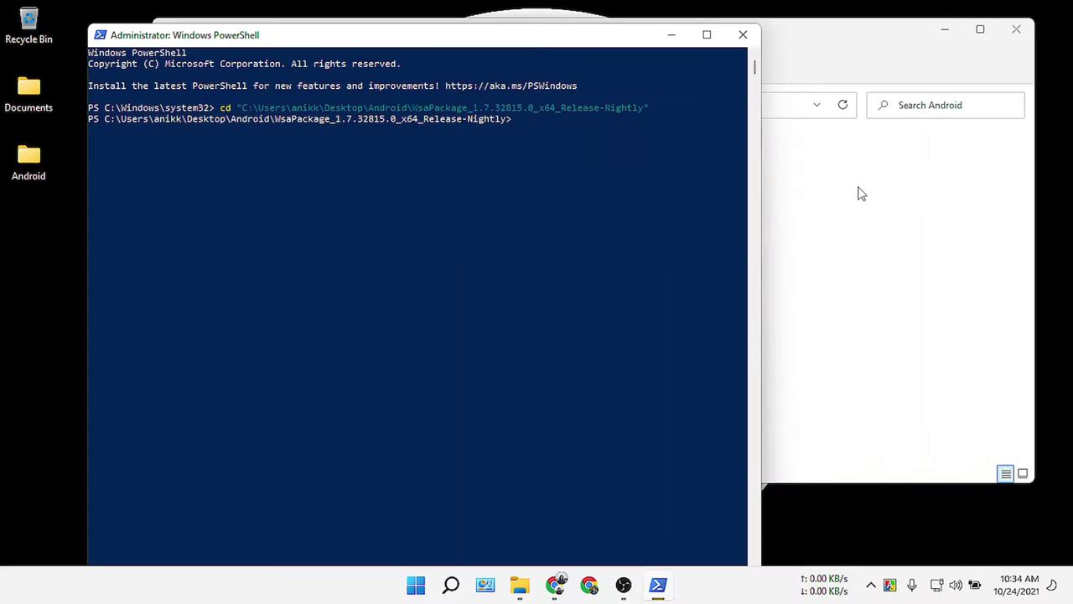
# Open the command text file from the Android folder in Notepad and copy its 1st command, without the label.
pyautogui.click(858, 193)
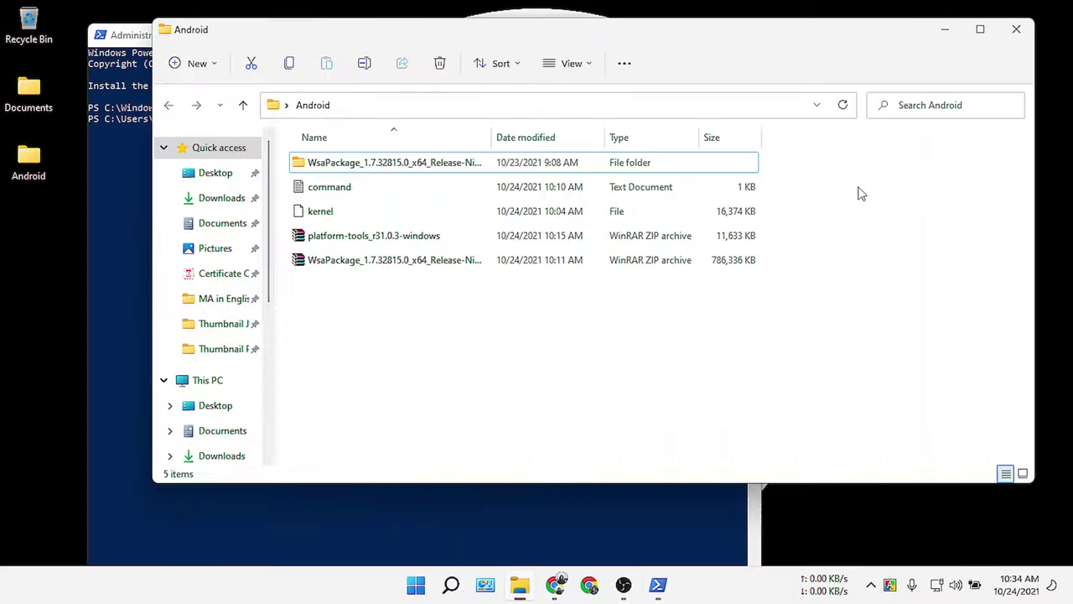
pyautogui.doubleClick(340, 191)
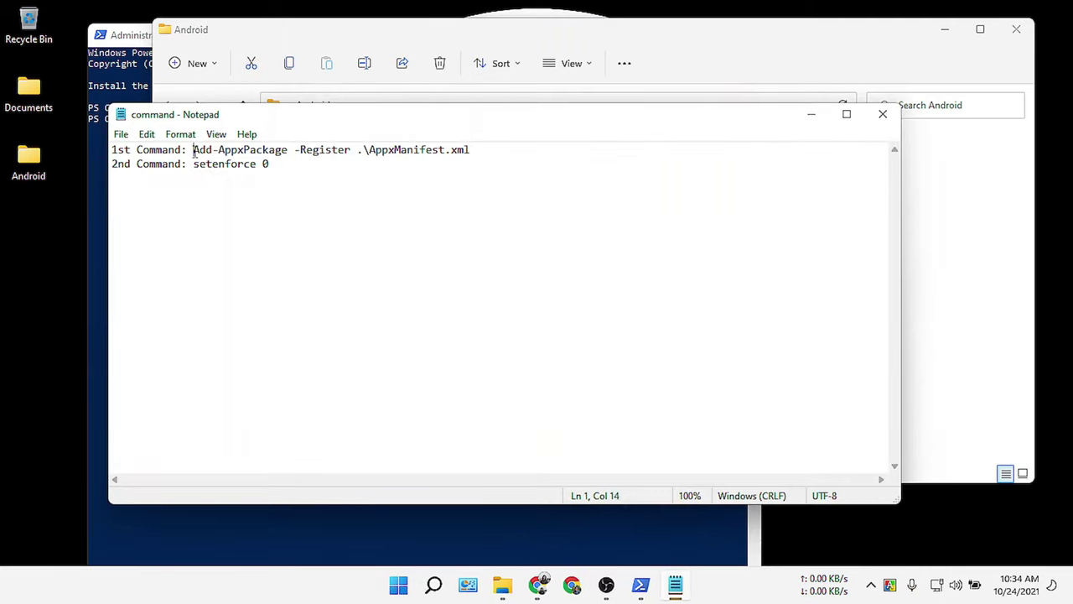
pyautogui.moveTo(194, 151); pyautogui.dragTo(474, 145)
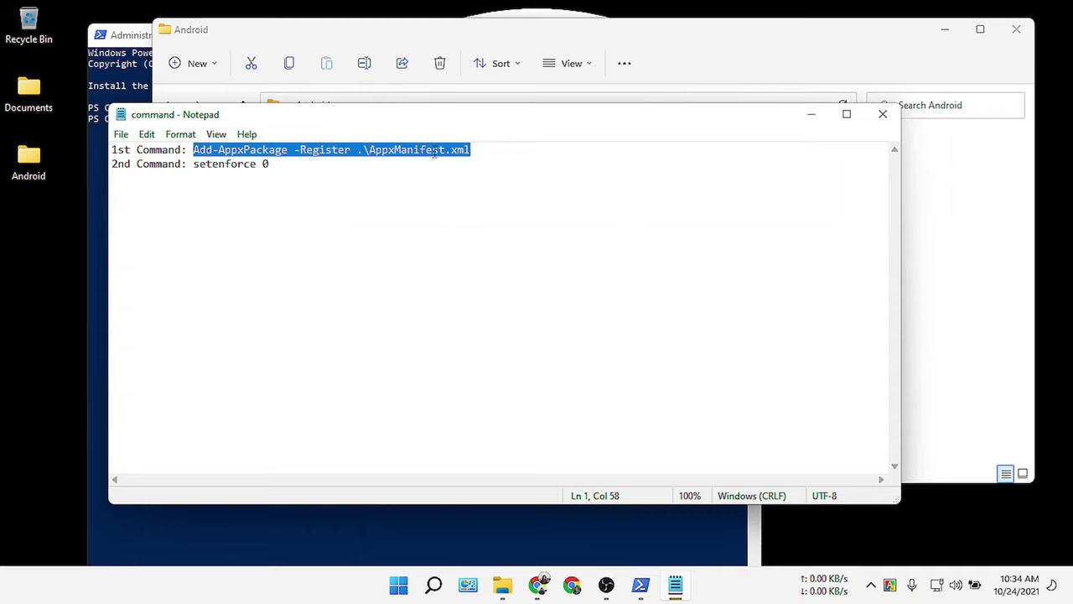
pyautogui.rightClick(434, 151)
pyautogui.click(479, 207)
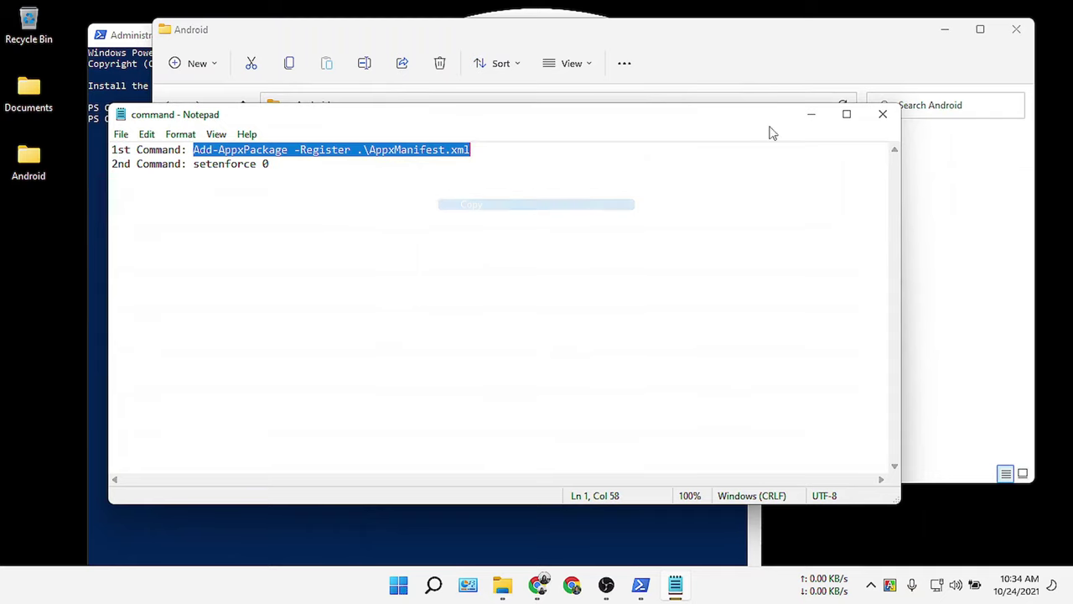
# Run the command Add-AppxPackage -Register .\AppxManifest.xml in the administrator PowerShell session.
pyautogui.click(811, 115)
pyautogui.click(116, 170)
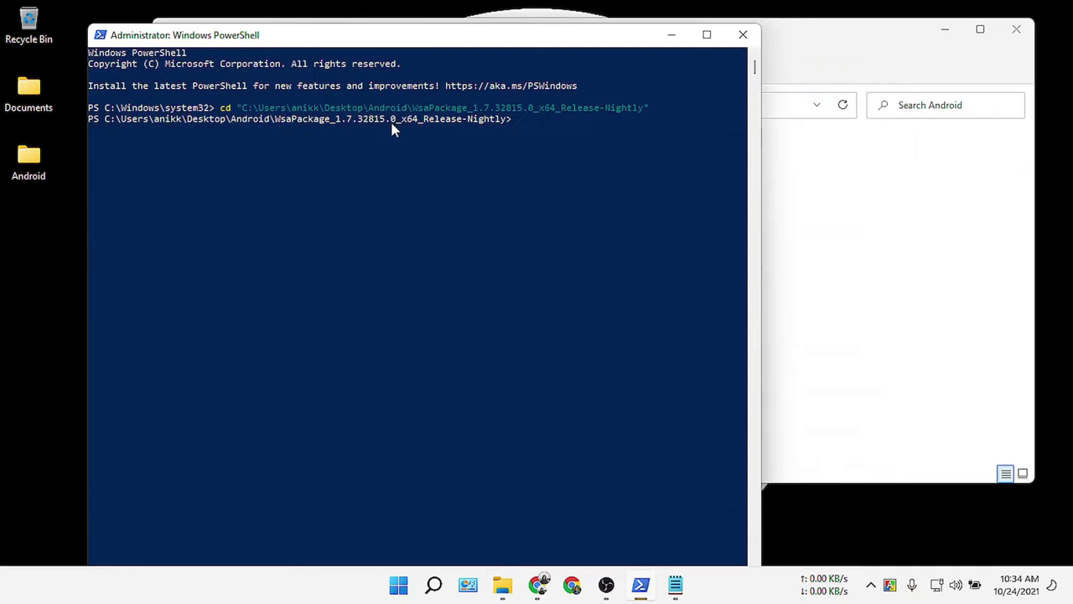
pyautogui.rightClick(520, 126)
pyautogui.press('Return')
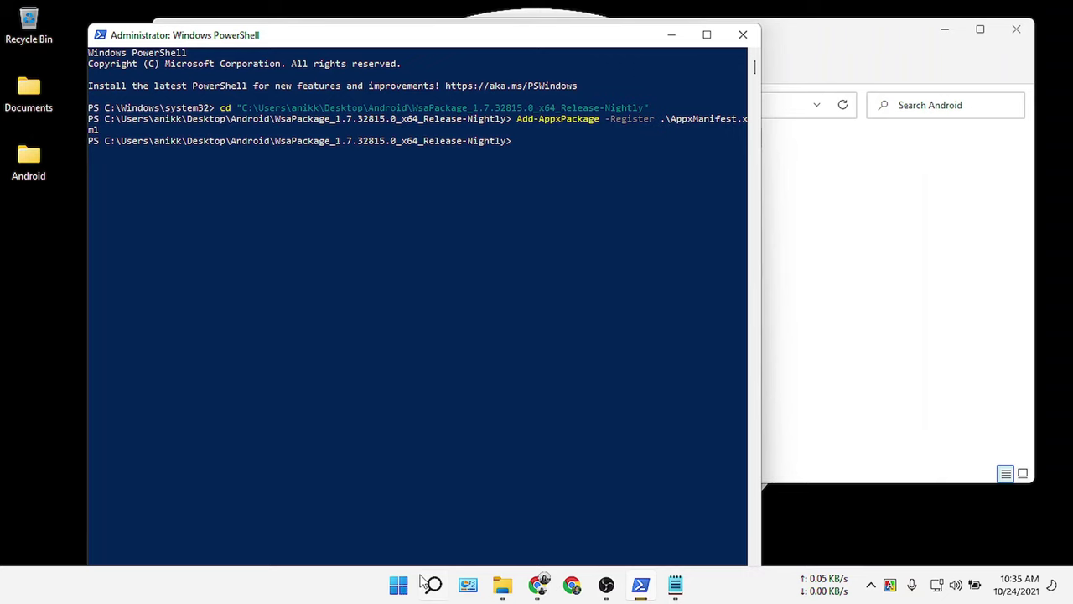
# Minimize PowerShell, launch the newly added Windows Subsystem for Android, and turn on Developer mode in its settings.
pyautogui.click(399, 592)
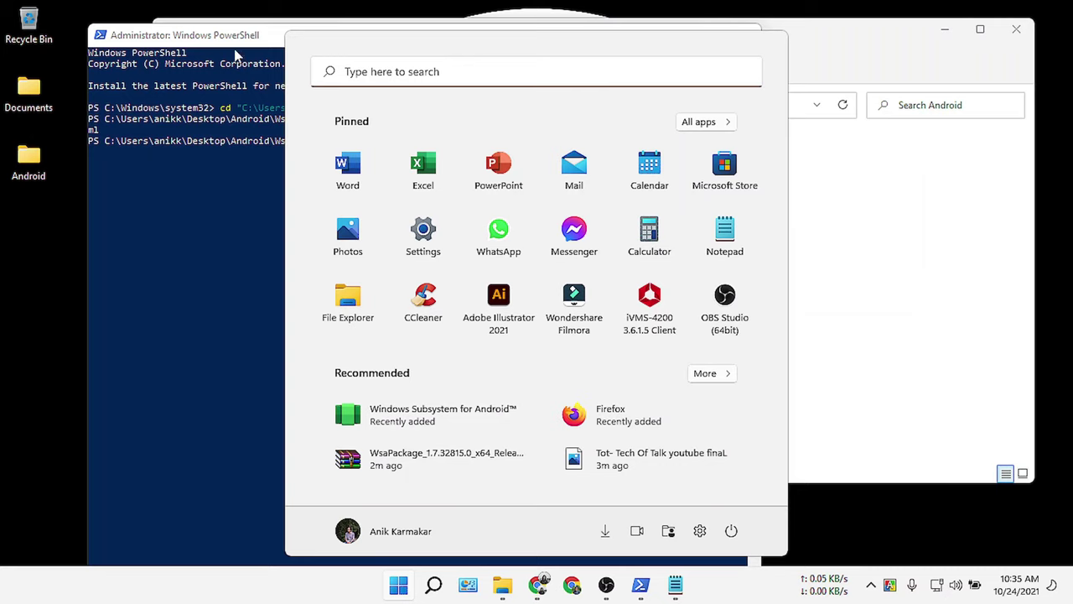
pyautogui.click(242, 42)
pyautogui.click(667, 38)
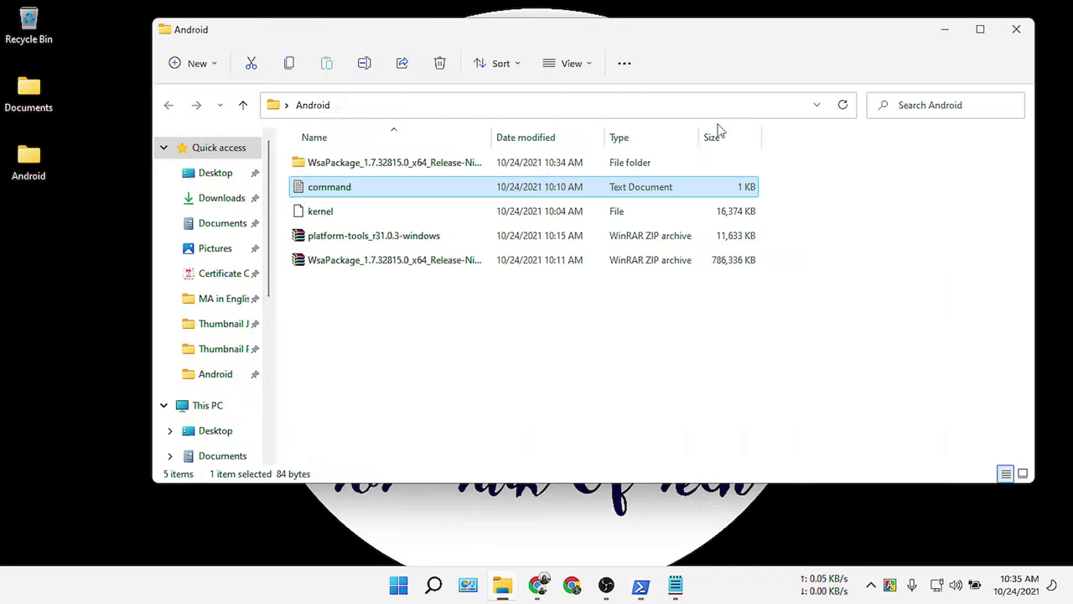
pyautogui.click(401, 585)
pyautogui.click(384, 418)
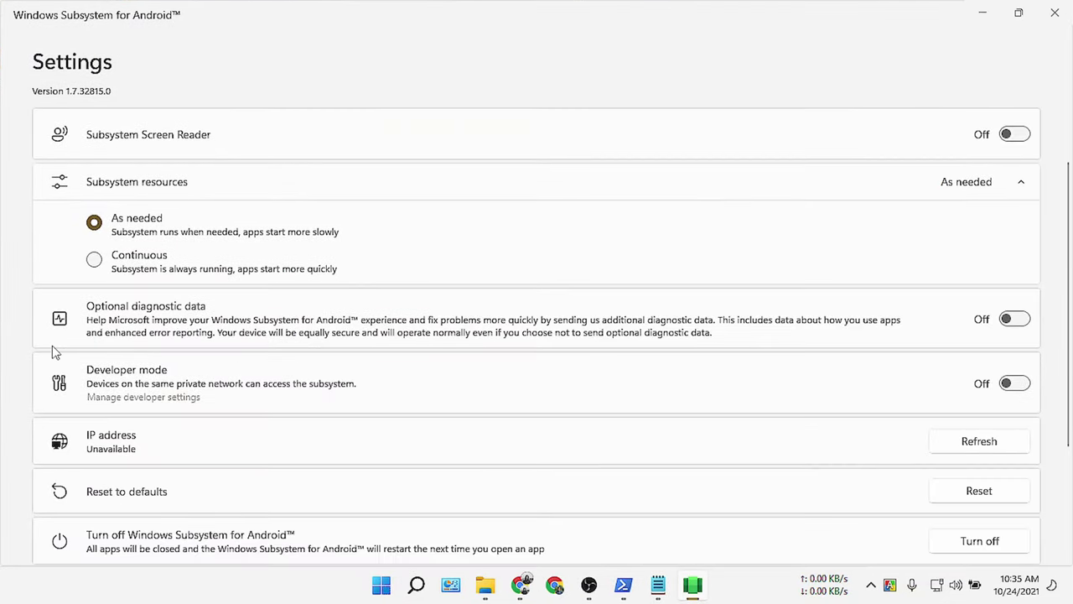
pyautogui.click(1015, 384)
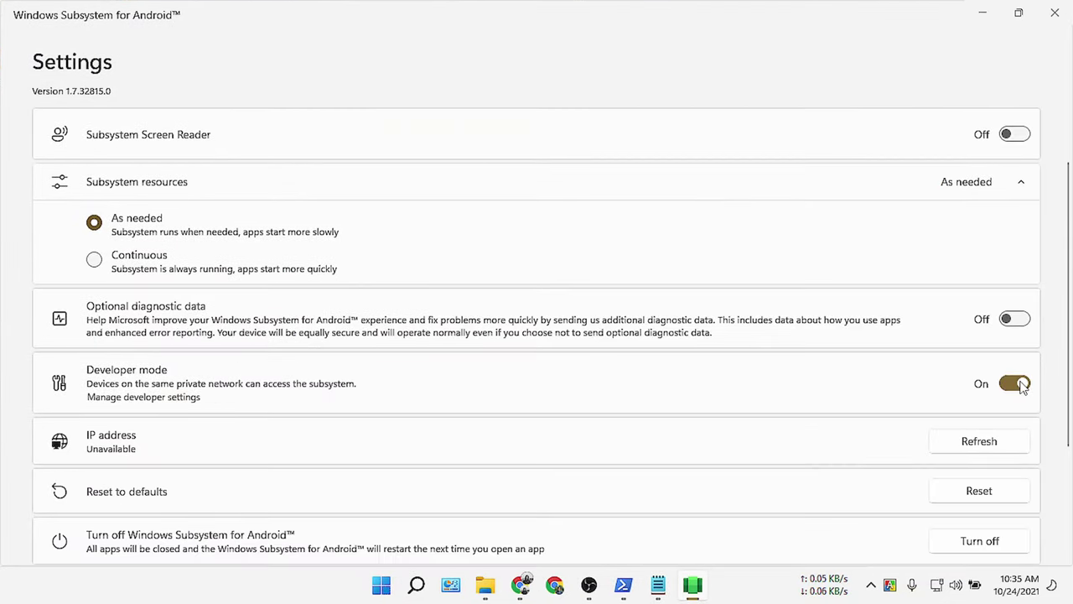
# Try to open the subsystem's developer settings with diagnostic data sharing accepted, and close the subsystem settings.
pyautogui.click(156, 400)
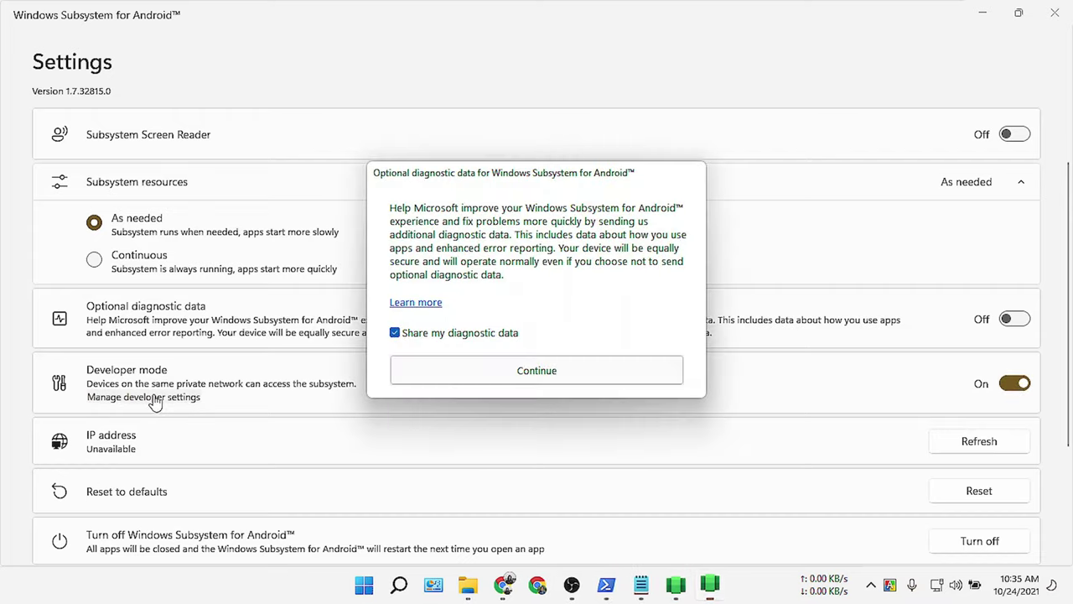
pyautogui.click(517, 369)
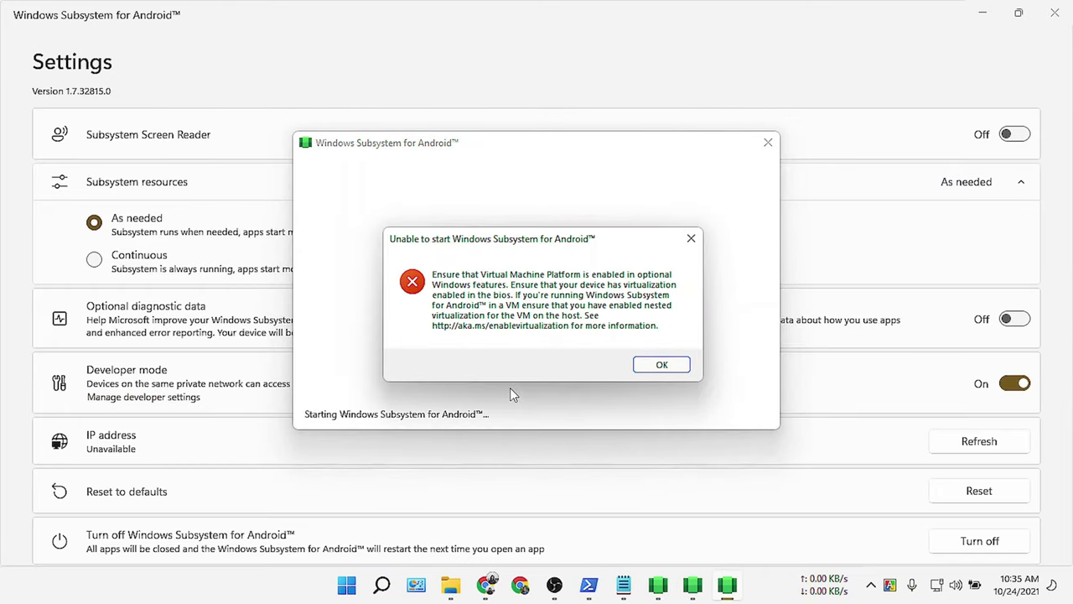
pyautogui.click(661, 367)
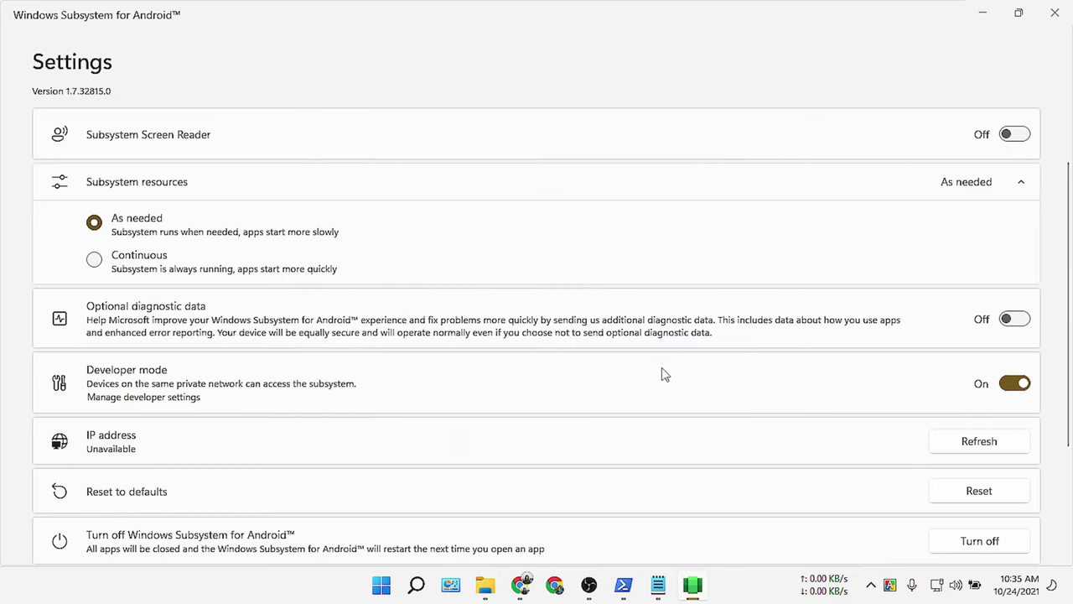
pyautogui.click(1054, 13)
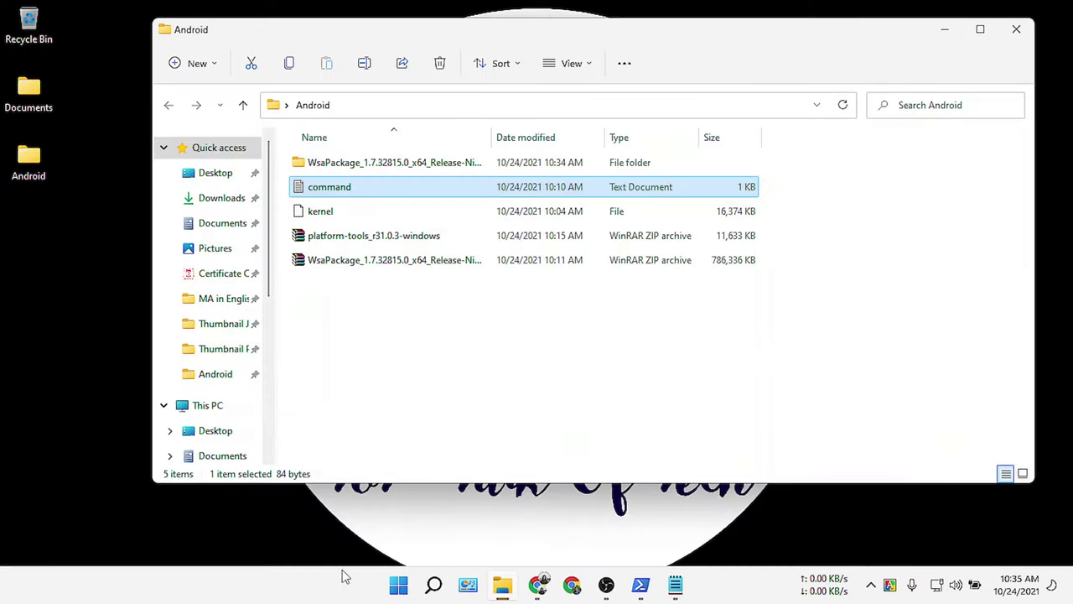
# Open Control Panel and bring up the Windows Features dialog from the Programs category.
pyautogui.click(399, 585)
pyautogui.write('contr')
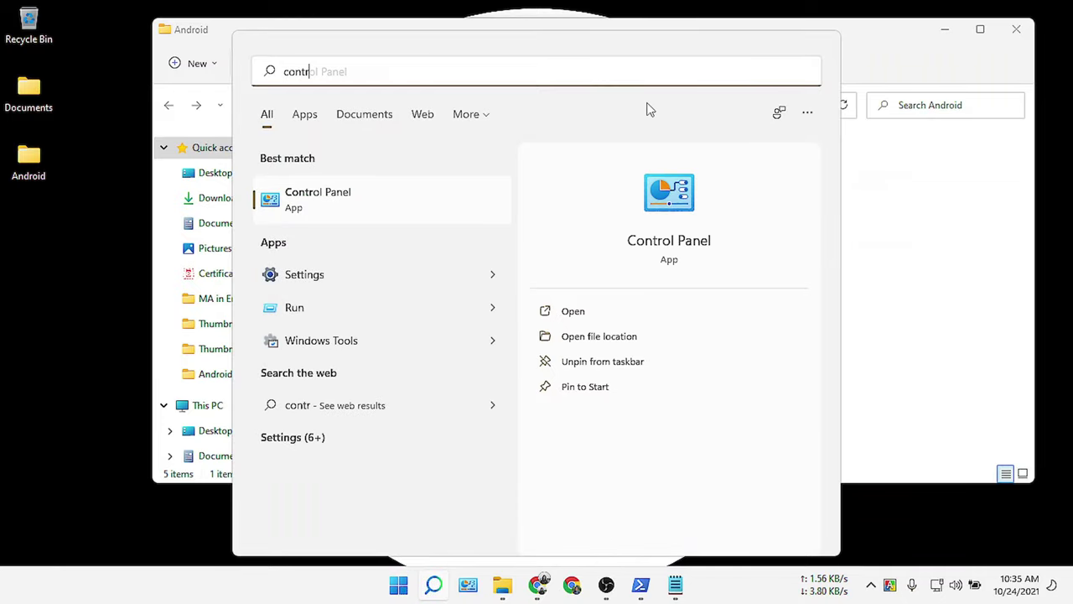
pyautogui.click(579, 314)
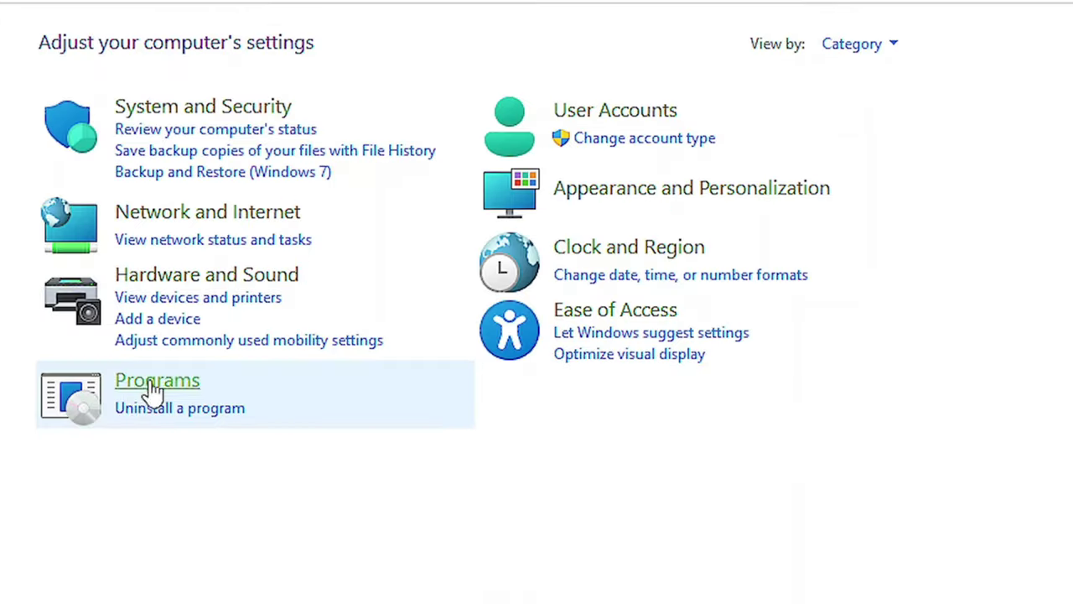
pyautogui.click(151, 392)
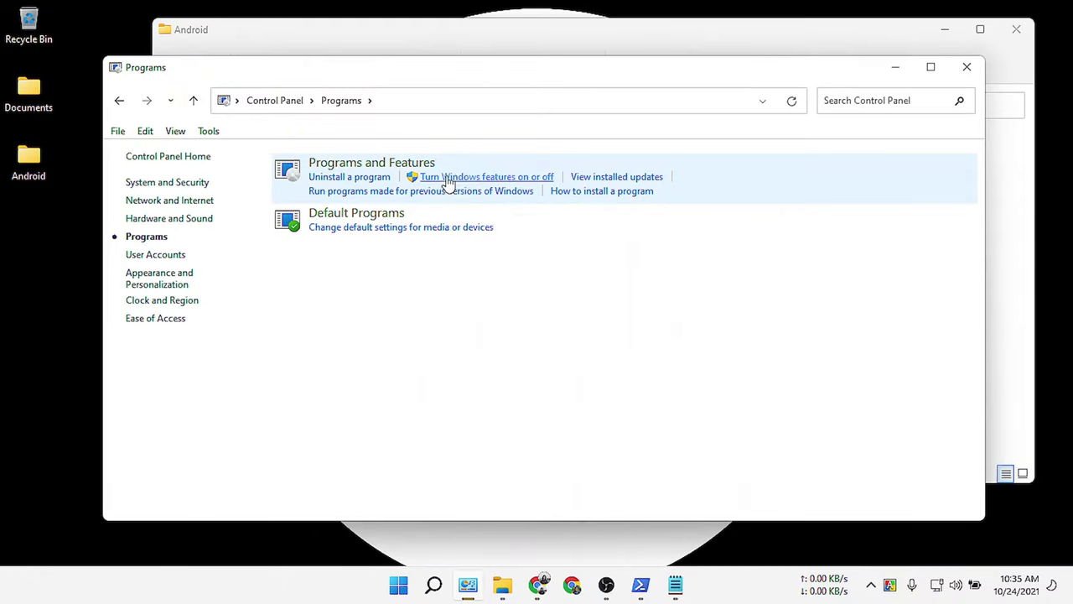
pyautogui.click(457, 177)
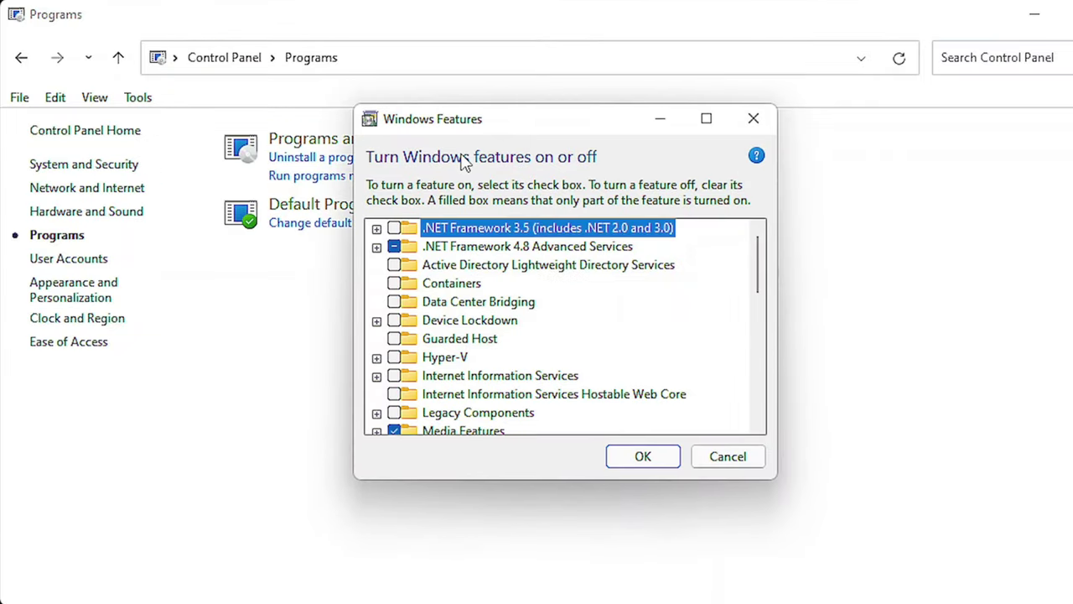
# Enable the Virtual Machine Platform and Windows Hypervisor Platform features, apply them, and restart the PC.
pyautogui.scroll(-6, 388, 352)
pyautogui.click(394, 357)
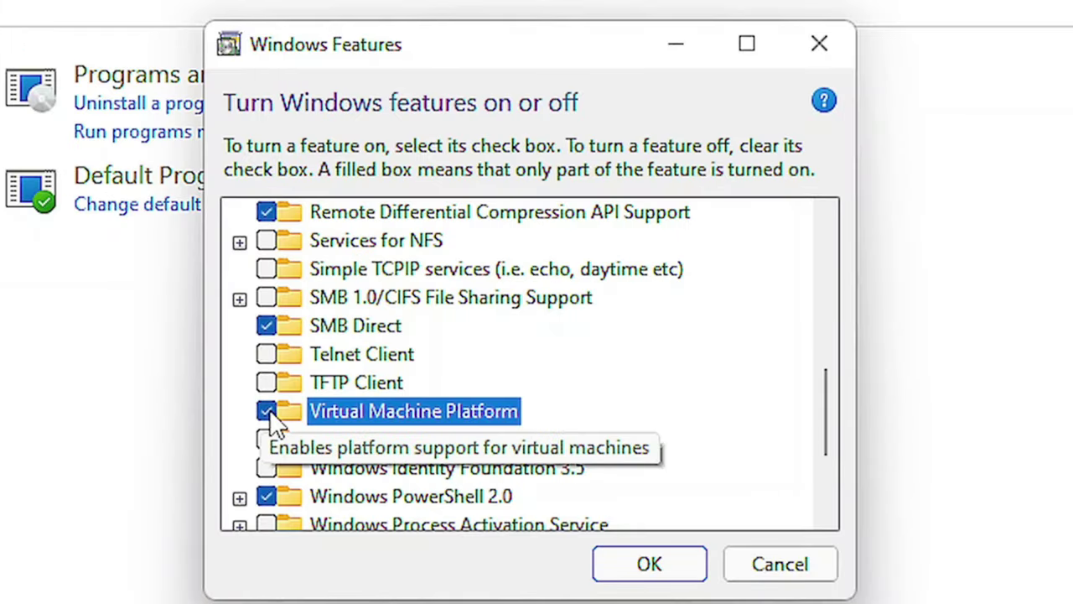
pyautogui.click(266, 440)
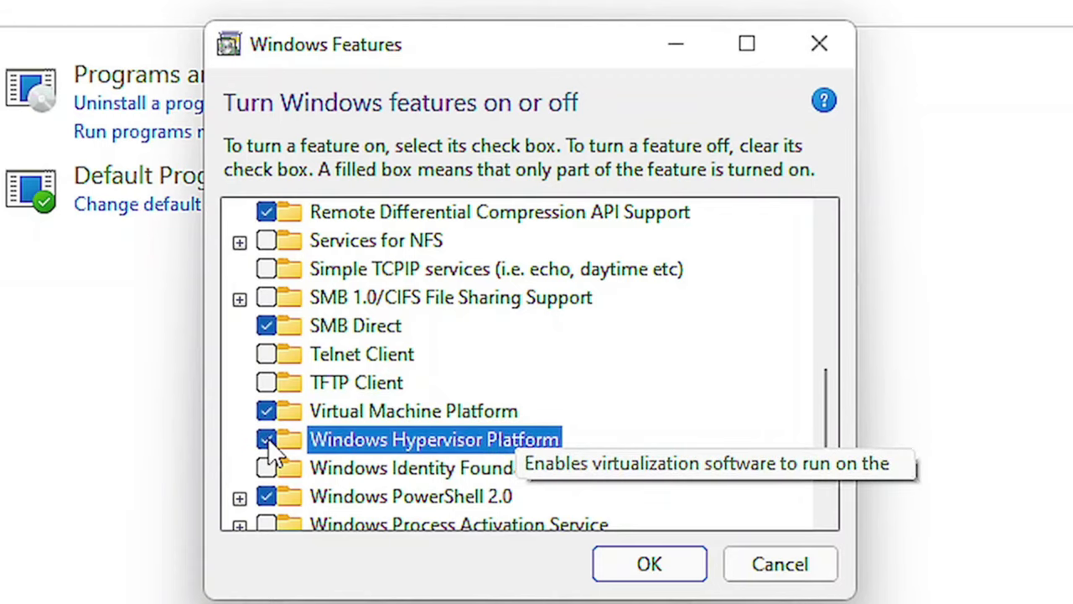
pyautogui.scroll(-1, 443, 411)
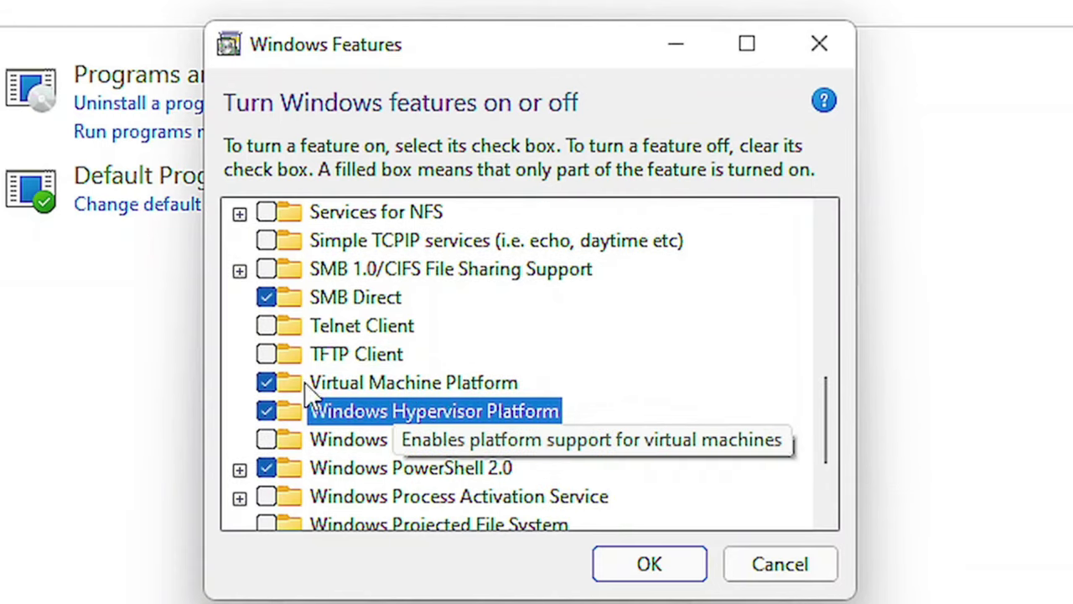
pyautogui.click(642, 562)
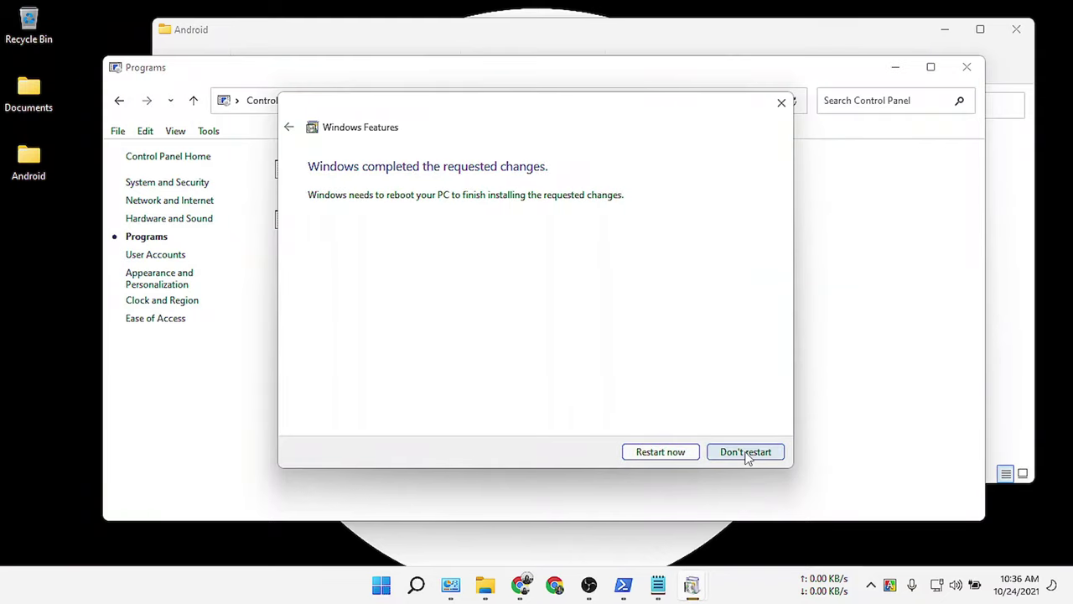
pyautogui.click(677, 455)
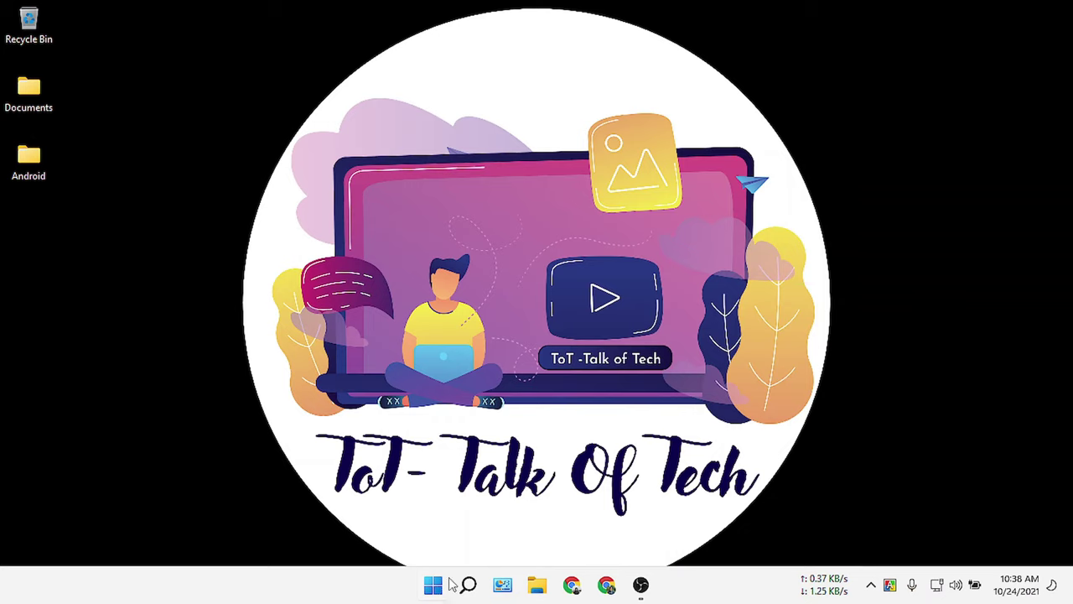
# Reopen Windows Subsystem for Android, launch its developer settings, and allow it through the firewall on public networks.
pyautogui.click(435, 586)
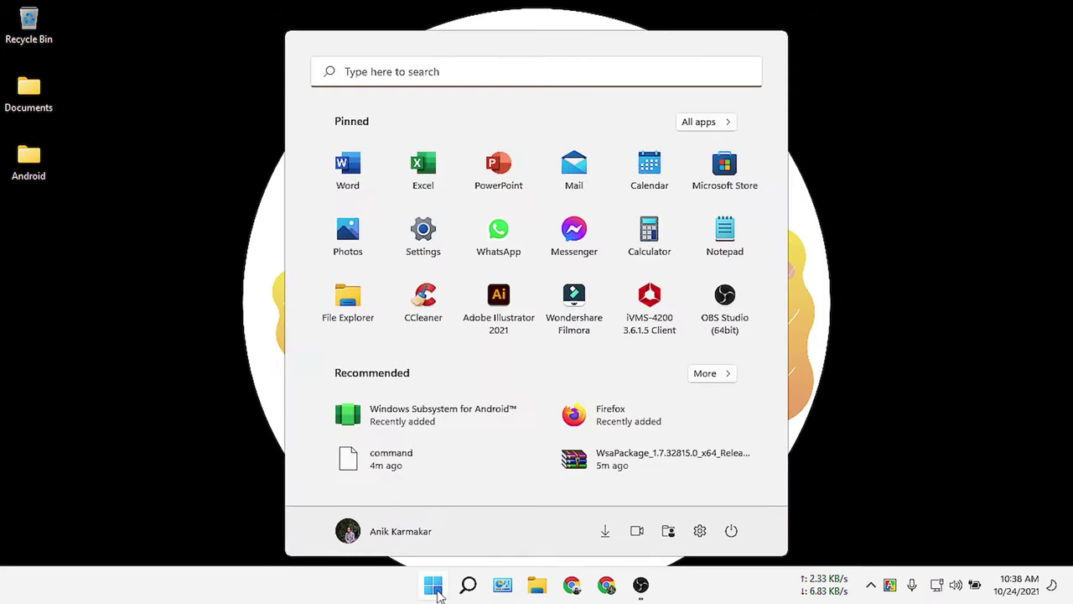
pyautogui.click(412, 419)
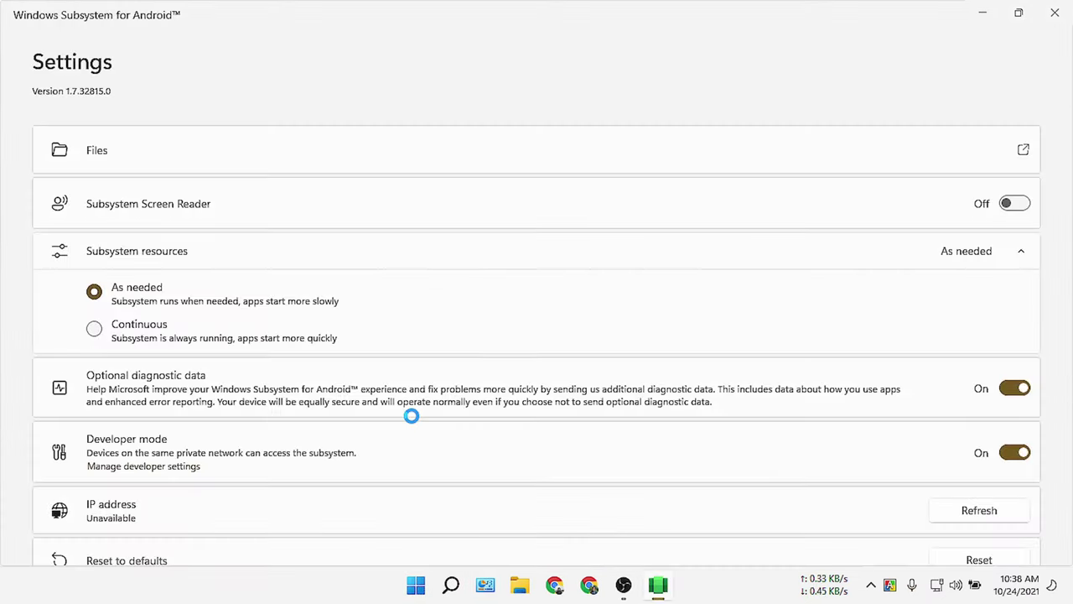
pyautogui.scroll(-5, 411, 416)
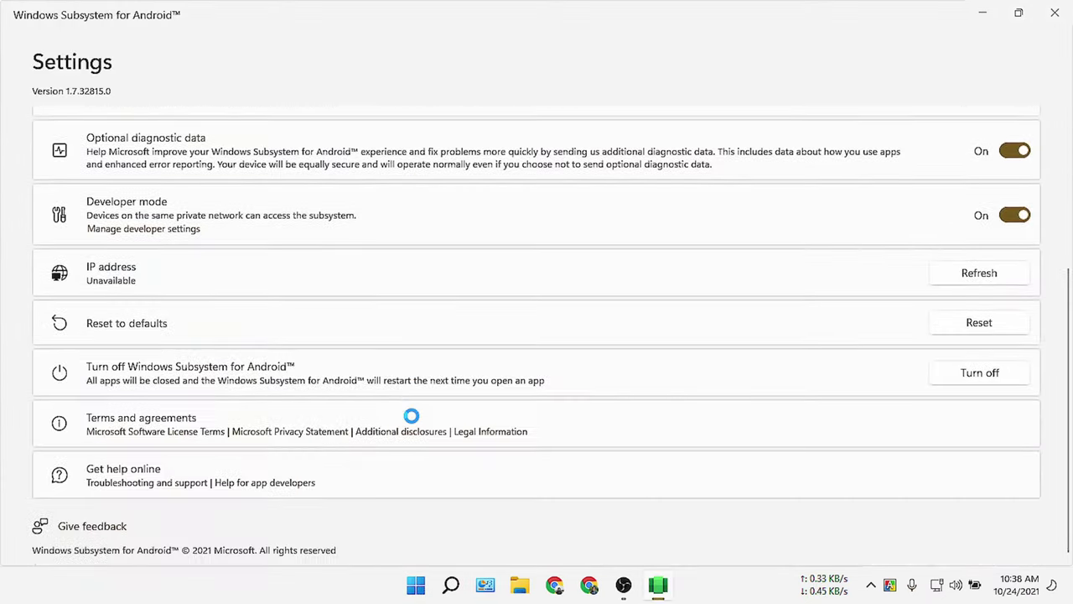
pyautogui.click(130, 235)
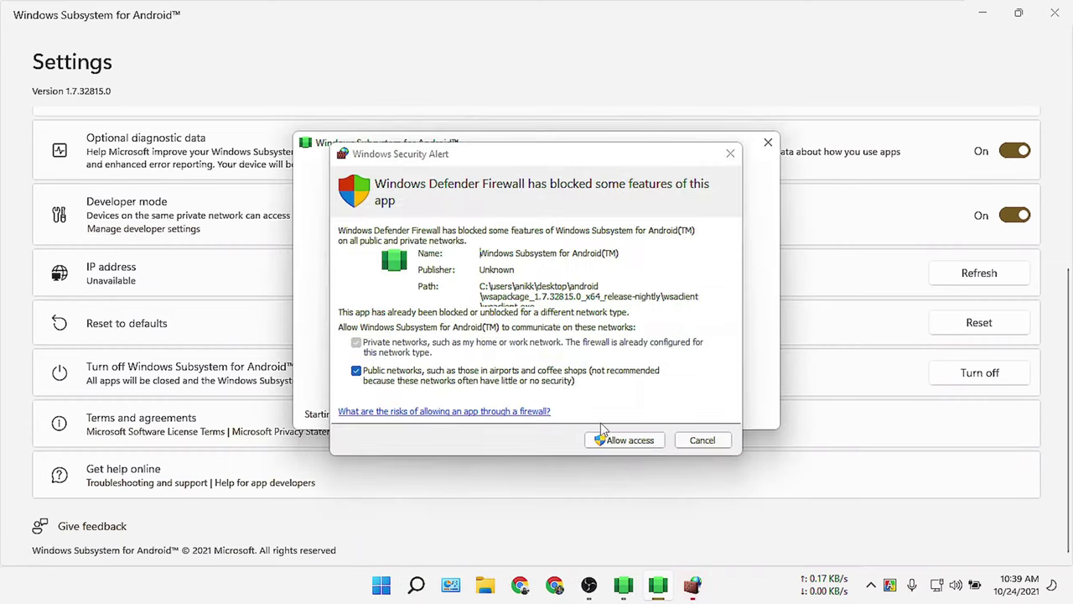
pyautogui.click(620, 441)
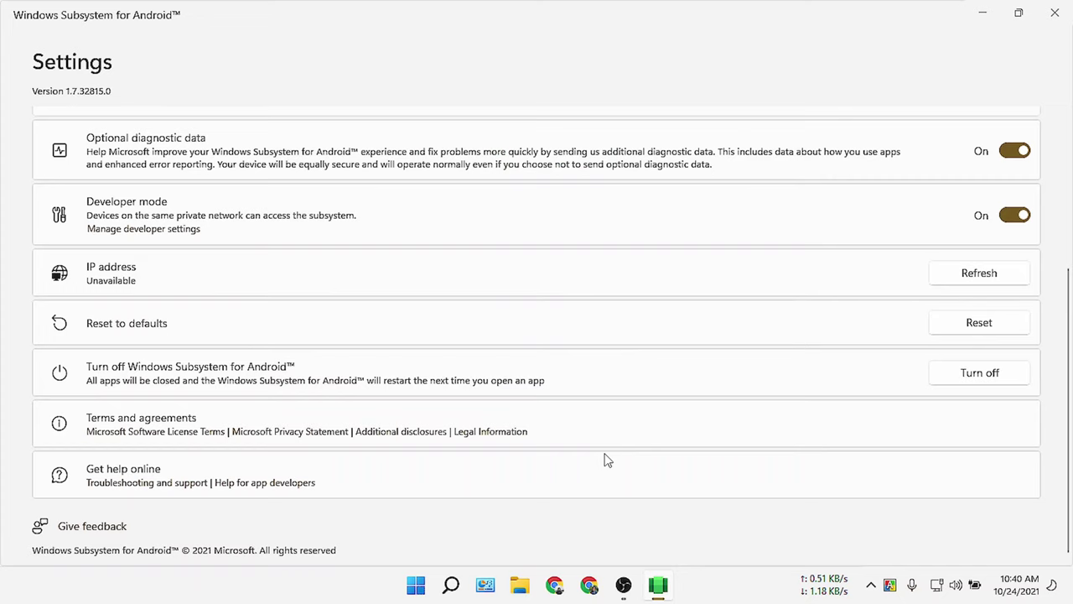
# Close the Android developer options, switch Developer mode off and back on in the subsystem settings, and minimize the settings window.
pyautogui.scroll(2, 641, 404)
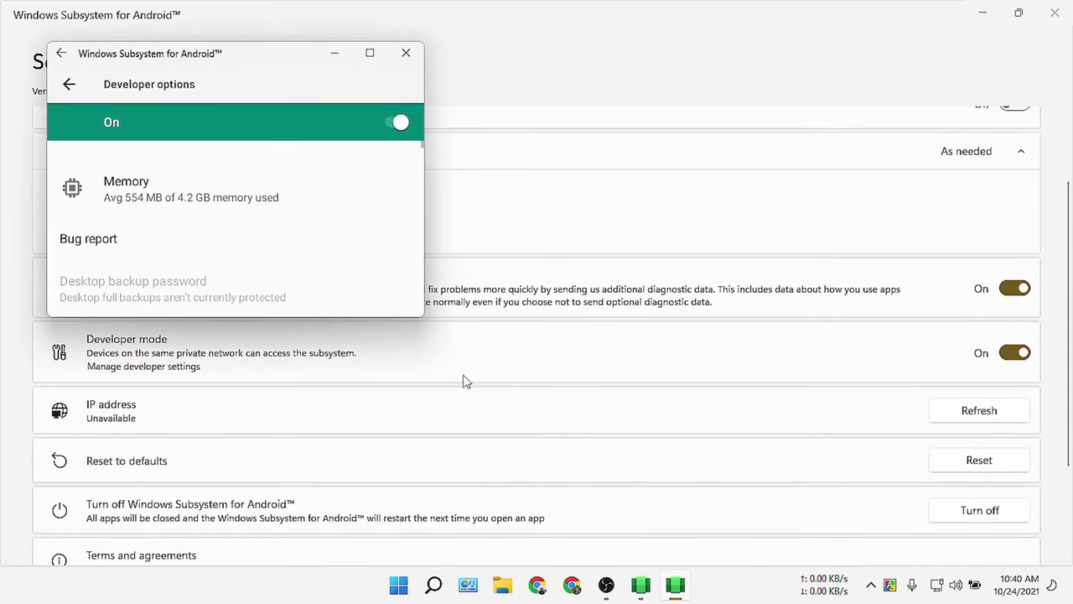
pyautogui.scroll(-8, 186, 199)
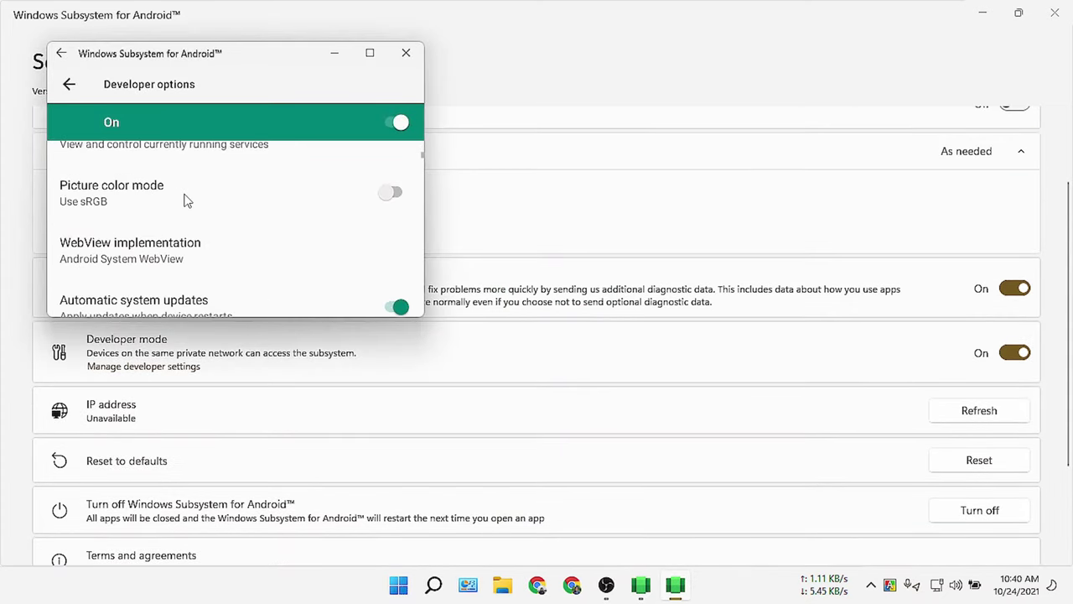
pyautogui.click(406, 53)
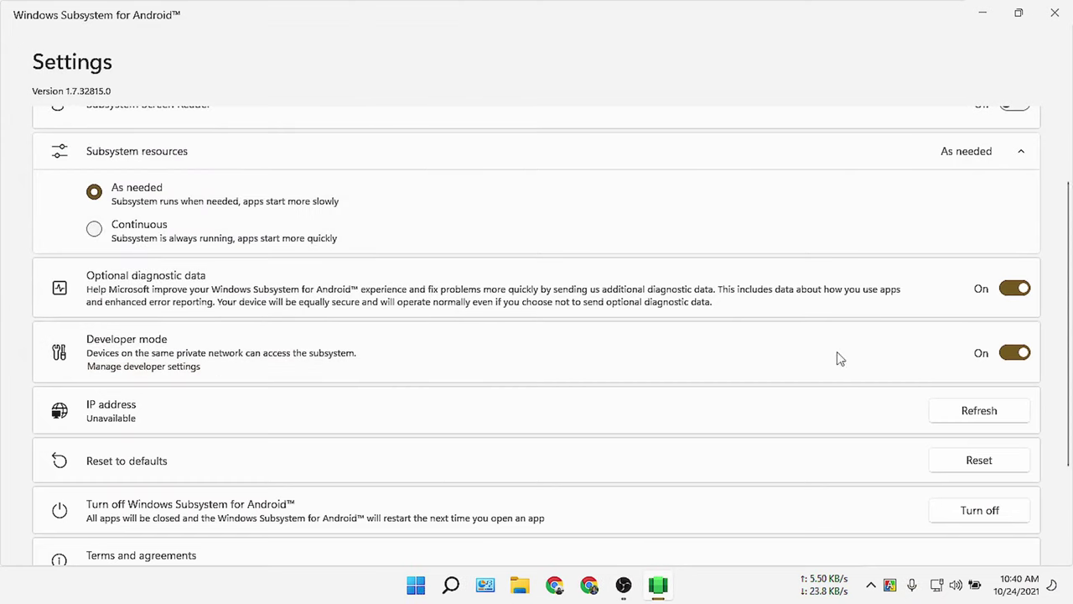
pyautogui.click(1018, 356)
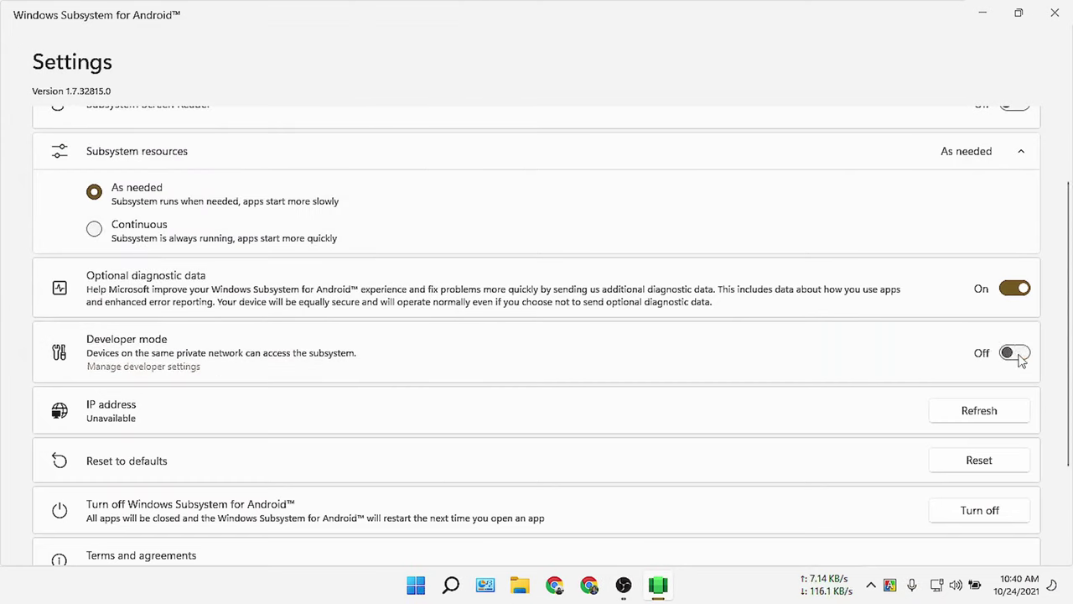
pyautogui.click(1018, 356)
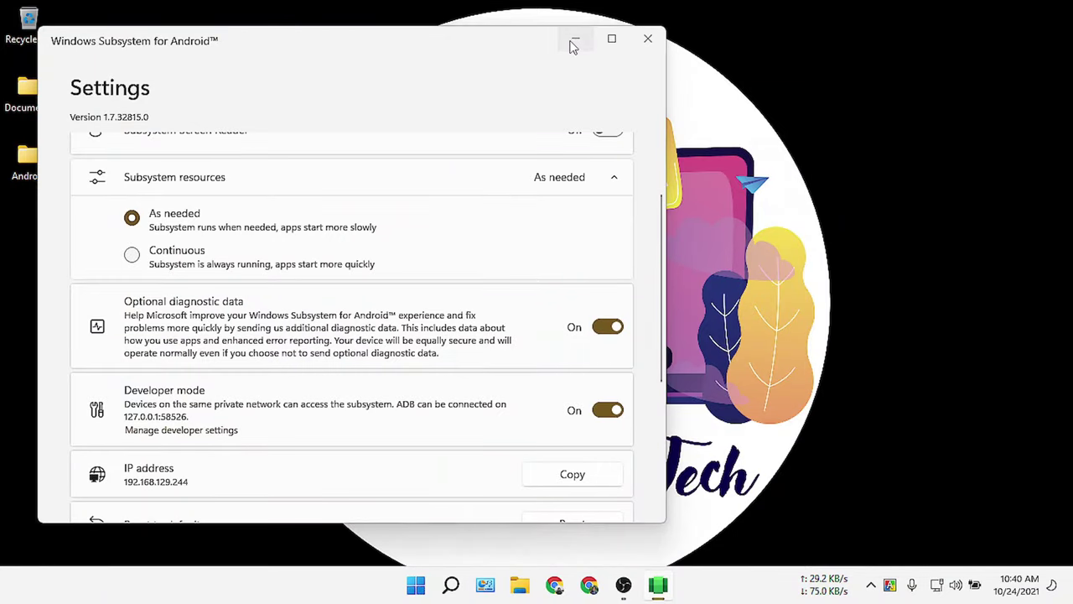
pyautogui.click(570, 40)
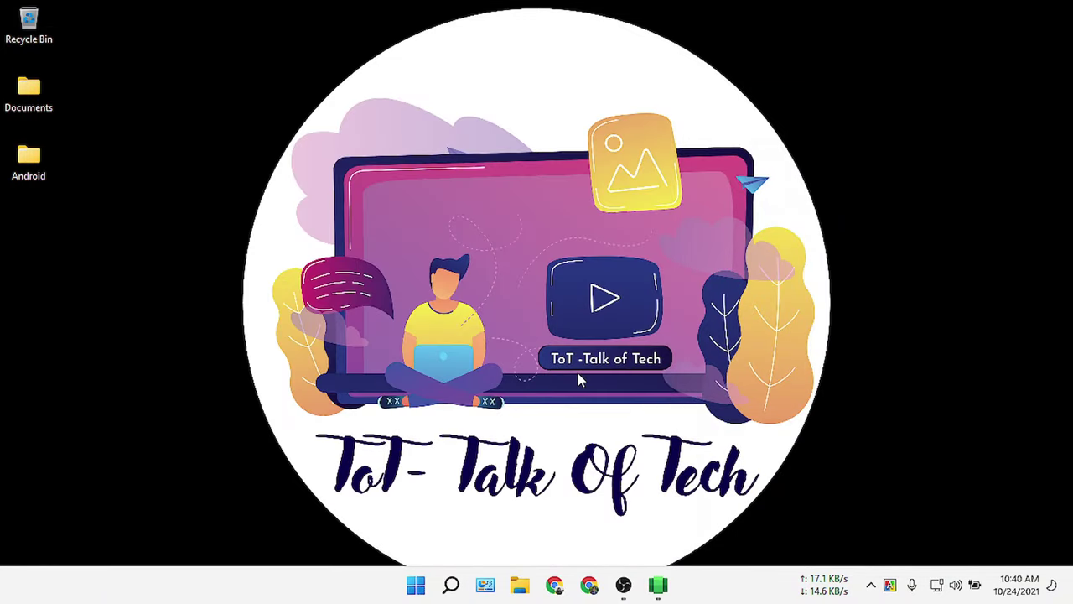
# Extract the platform-tools folder from platform-tools_r31.0.3-windows.zip in the desktop's Android folder to C:\ and close the archive.
pyautogui.doubleClick(38, 171)
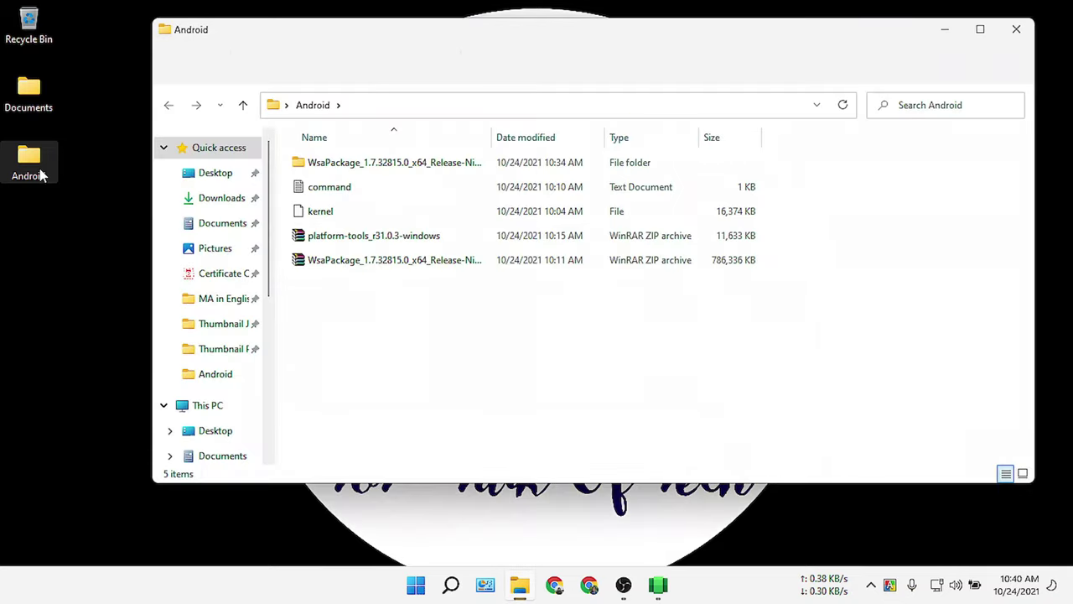
pyautogui.doubleClick(342, 240)
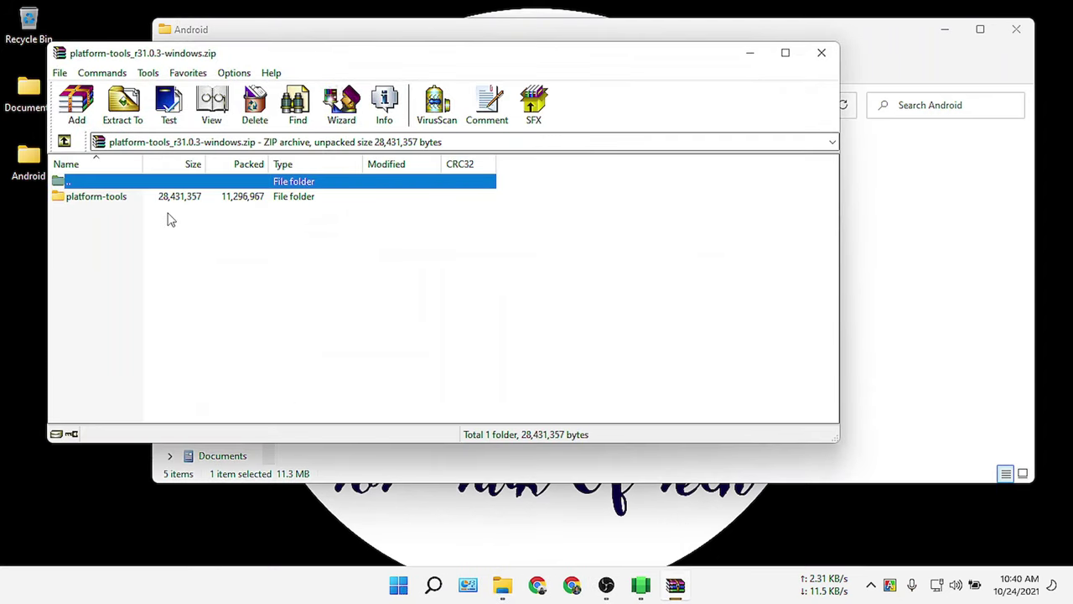
pyautogui.click(94, 199)
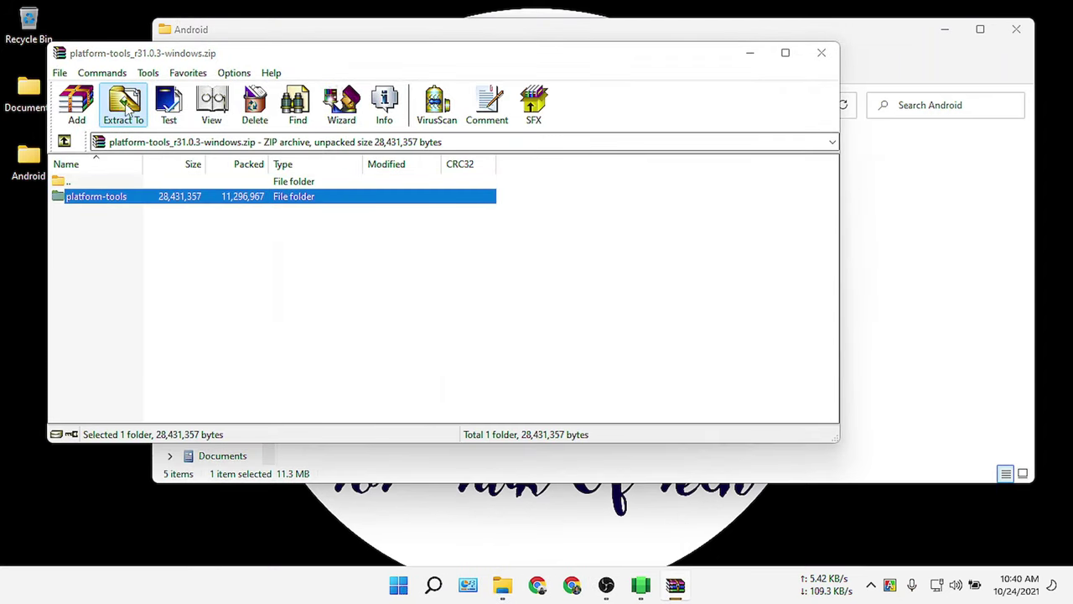
pyautogui.click(124, 104)
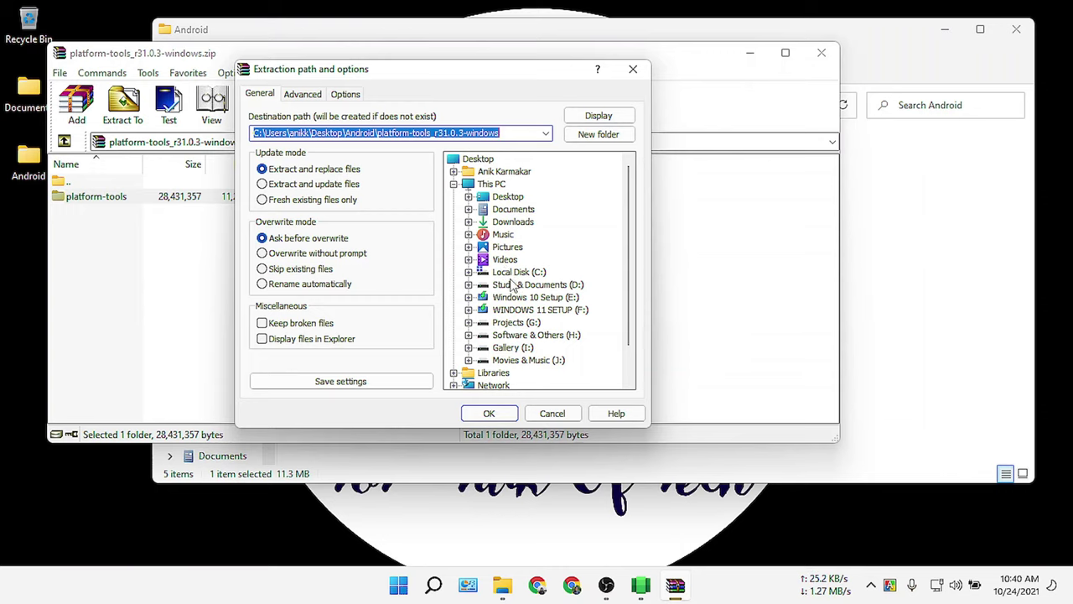
pyautogui.doubleClick(513, 273)
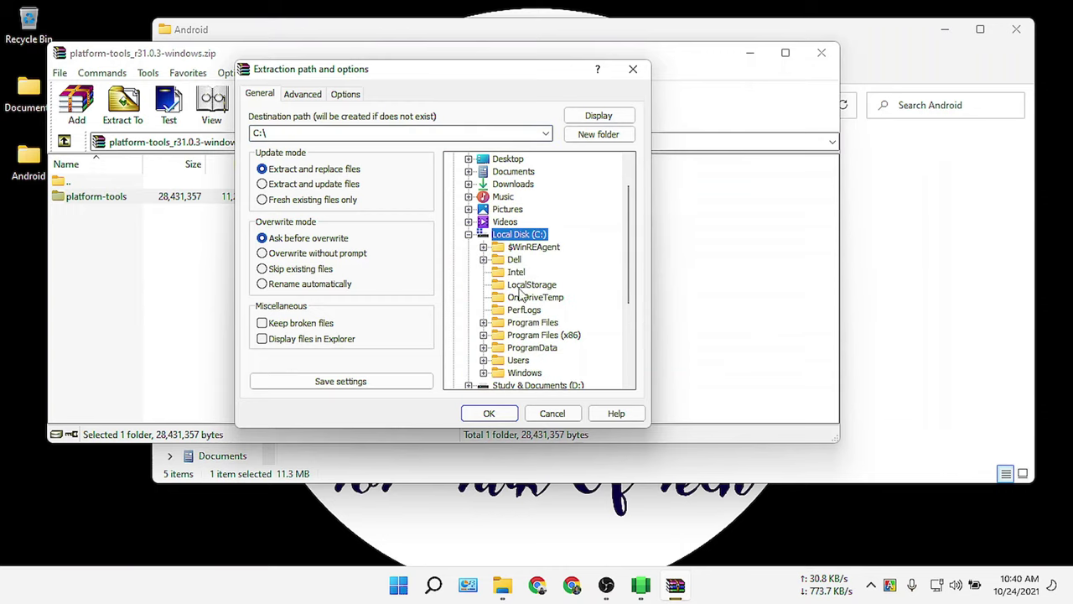
pyautogui.click(501, 414)
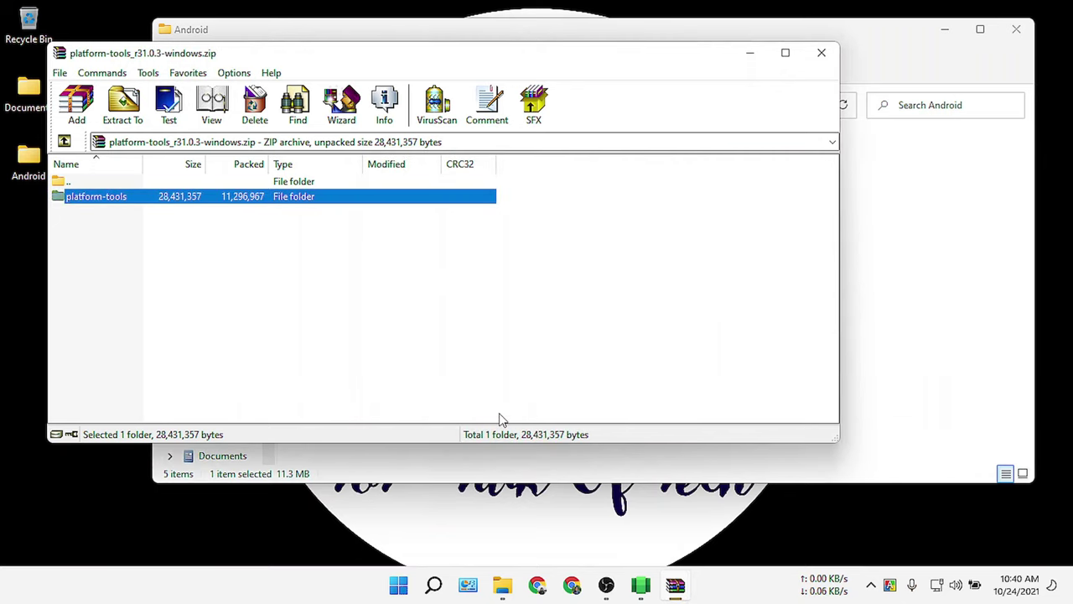
pyautogui.press('Escape')
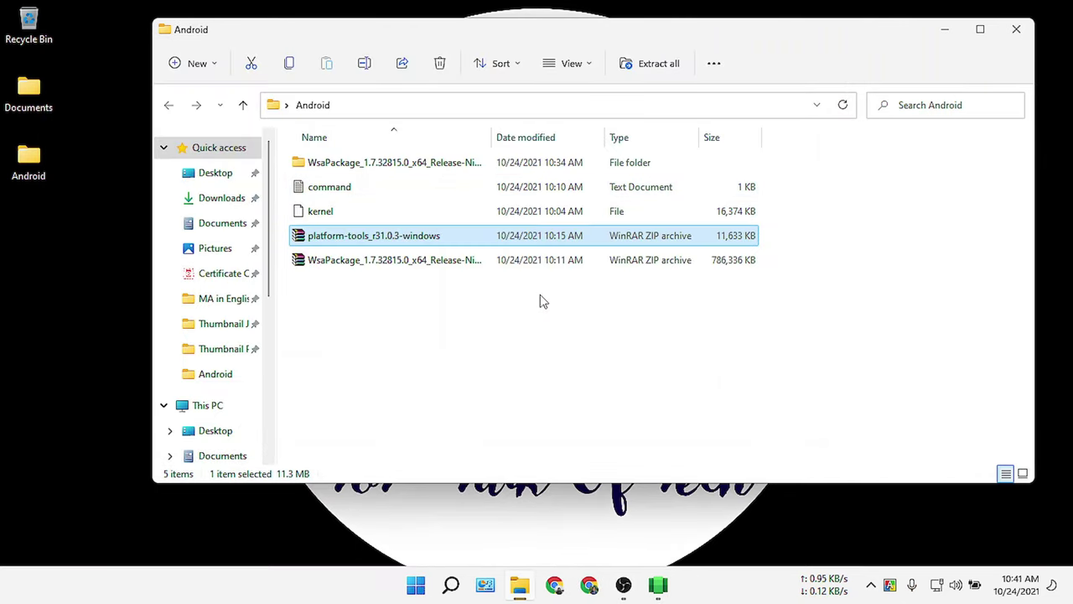
# Open the Play Store maximized and try to sign in.
pyautogui.click(658, 585)
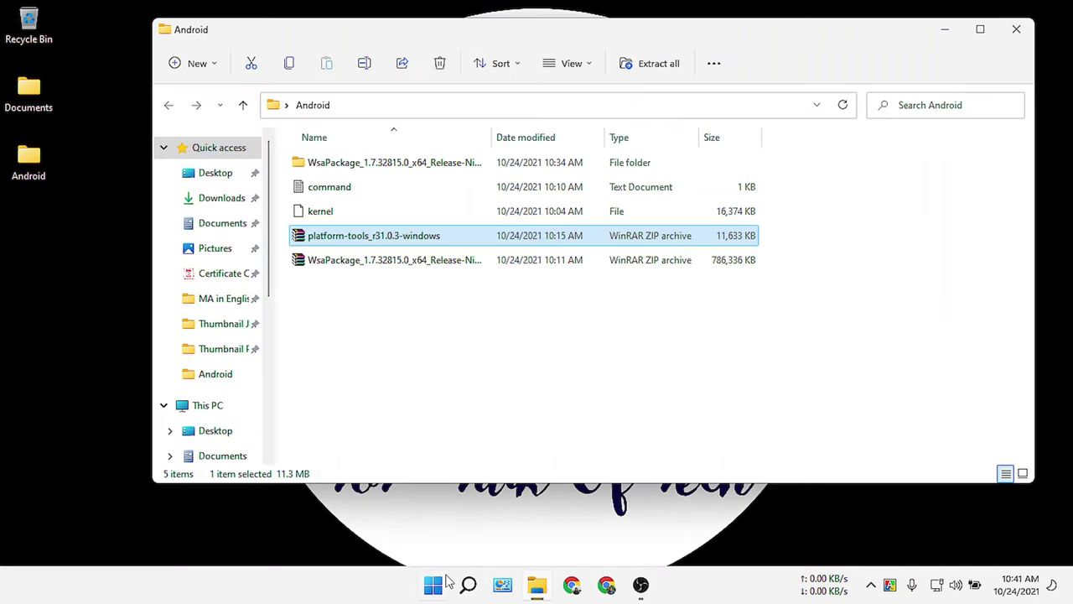
pyautogui.click(444, 582)
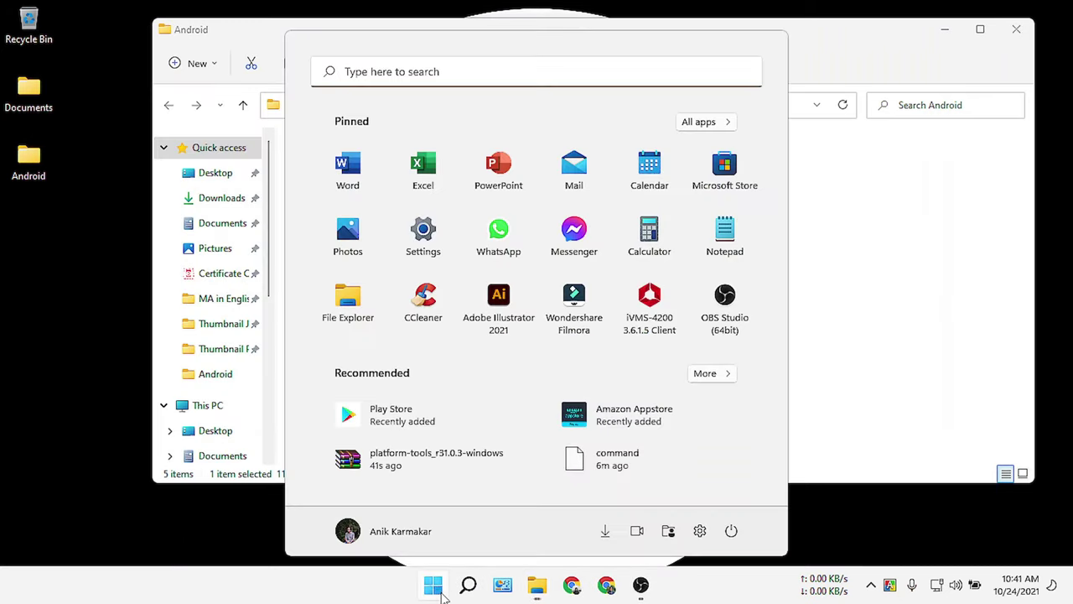
pyautogui.click(399, 419)
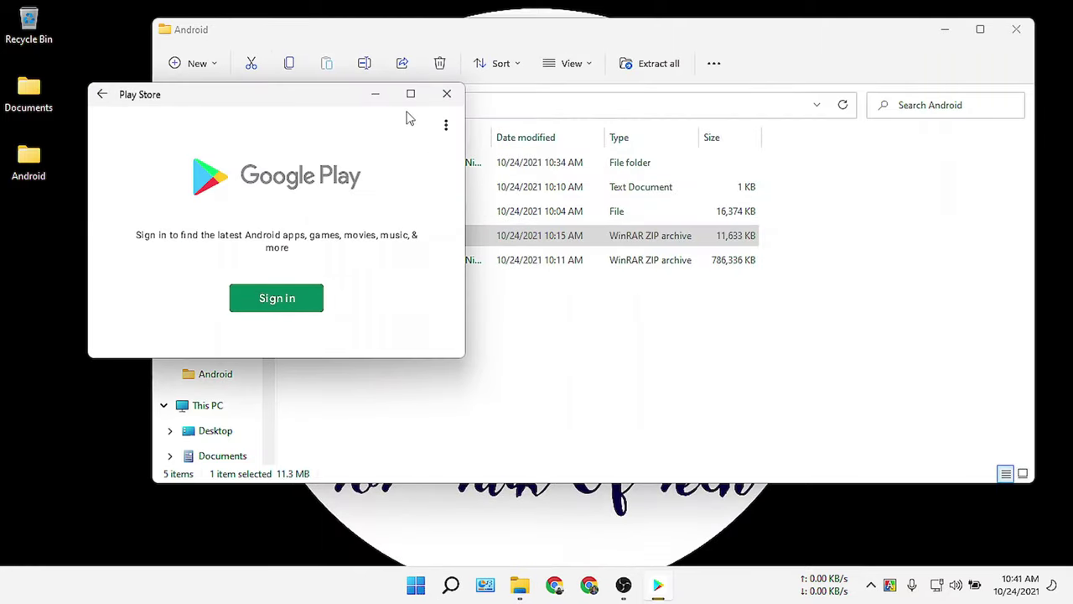
pyautogui.click(411, 93)
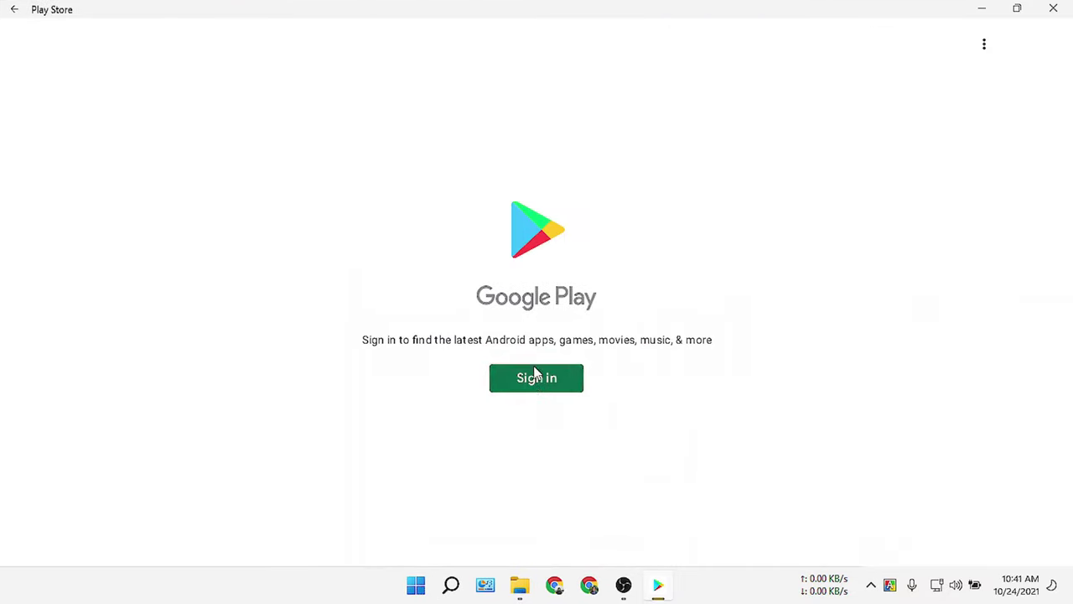
pyautogui.click(542, 381)
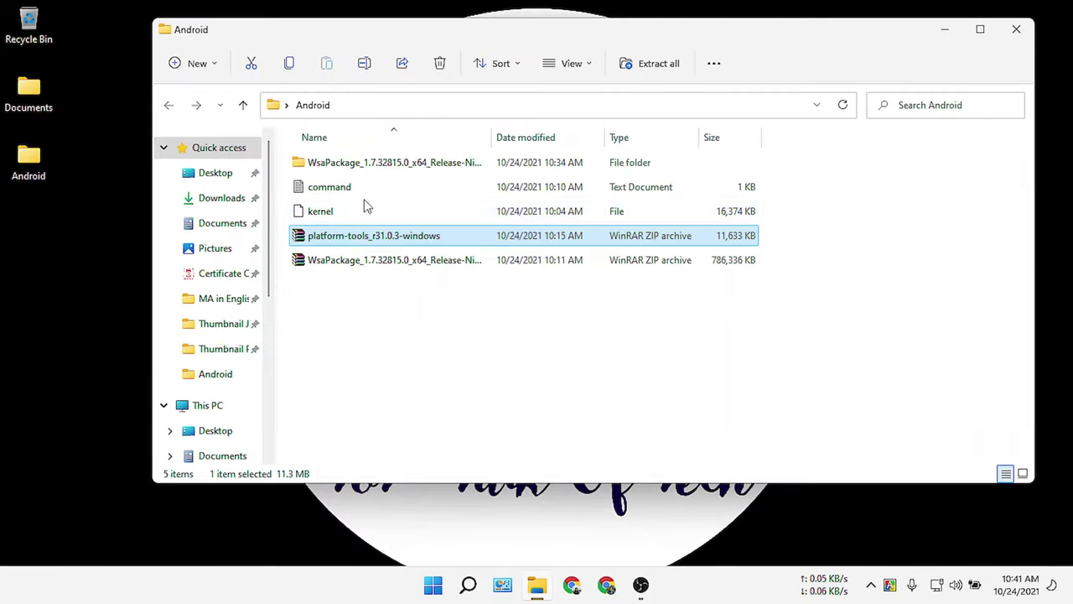
# Open the command text file from the Android folder, and start a Command Prompt in C:\platform-tools.
pyautogui.doubleClick(367, 195)
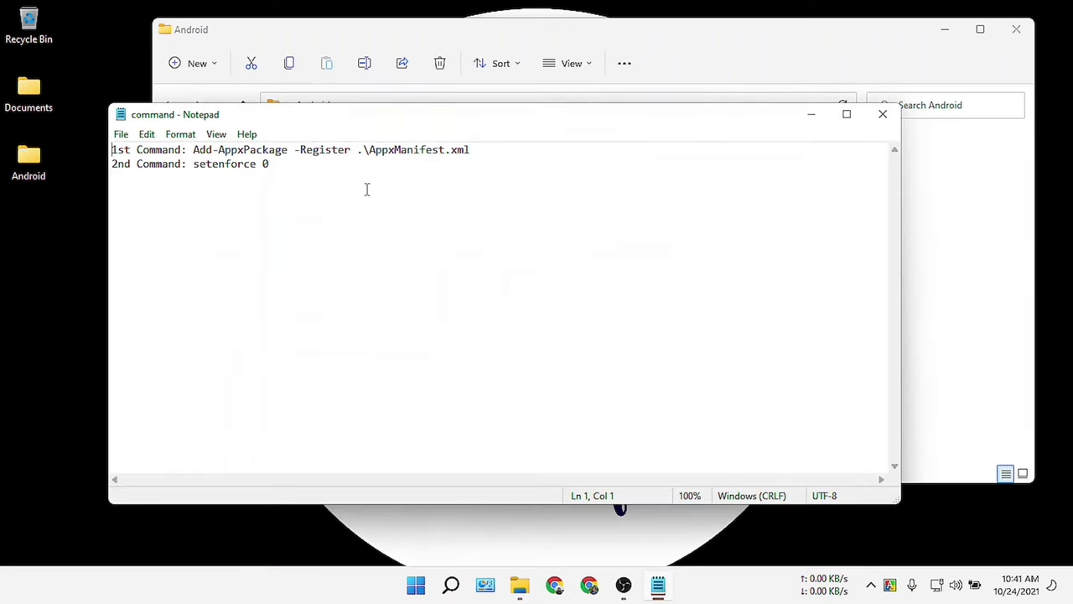
pyautogui.click(525, 590)
pyautogui.click(211, 407)
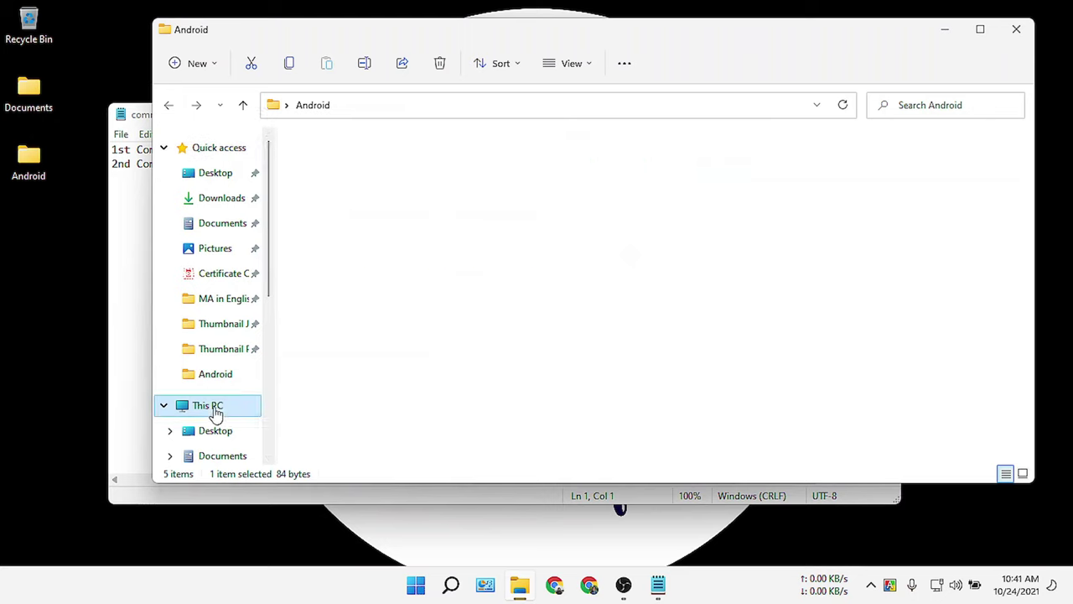
pyautogui.doubleClick(376, 291)
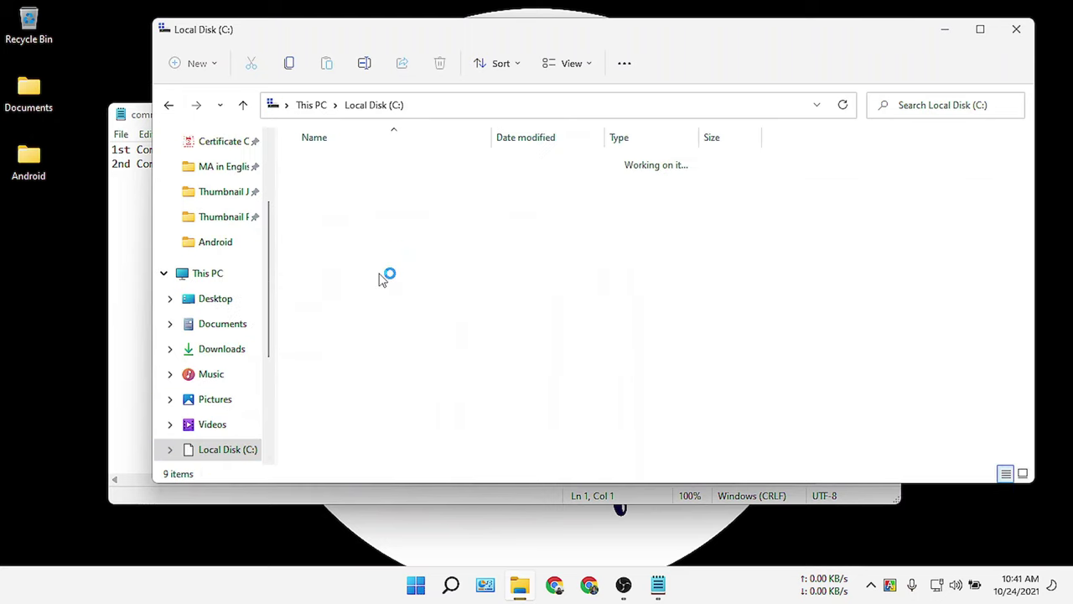
pyautogui.doubleClick(340, 264)
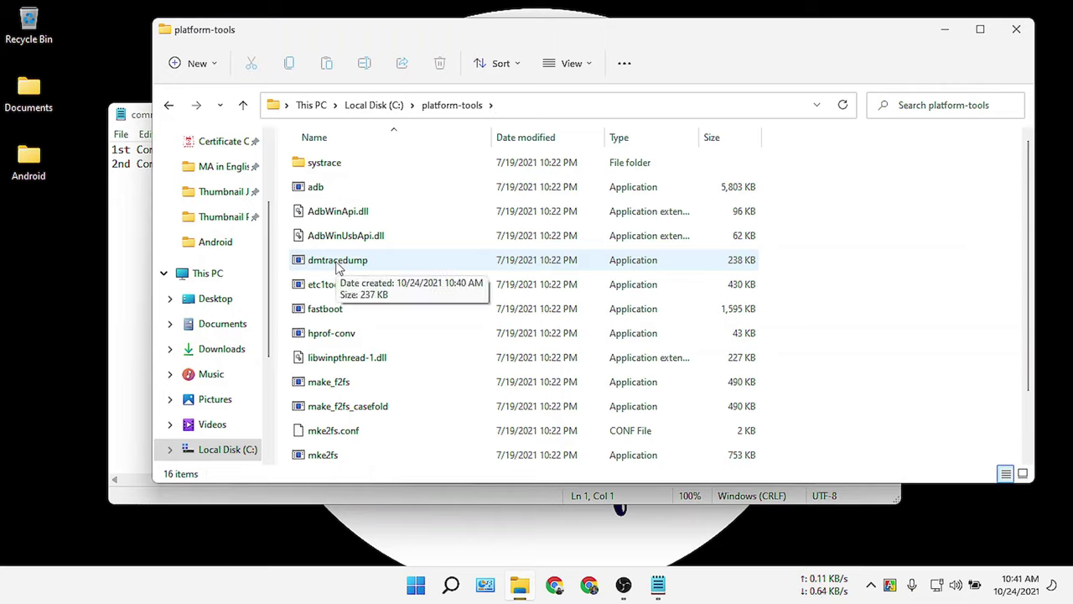
pyautogui.click(519, 107)
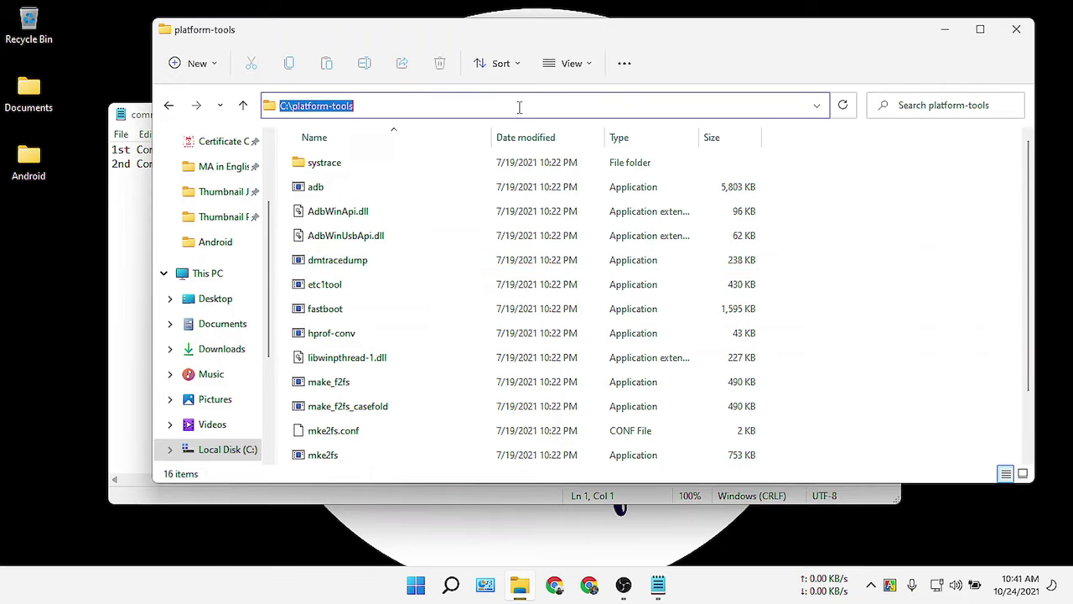
pyautogui.write('c')
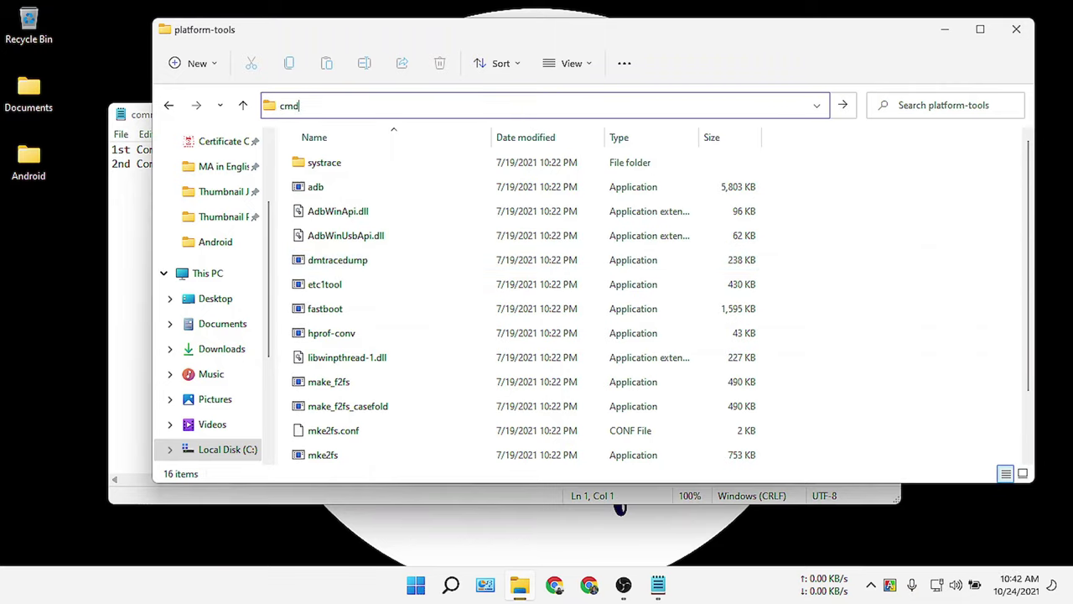
pyautogui.write('md')
pyautogui.press('Return')
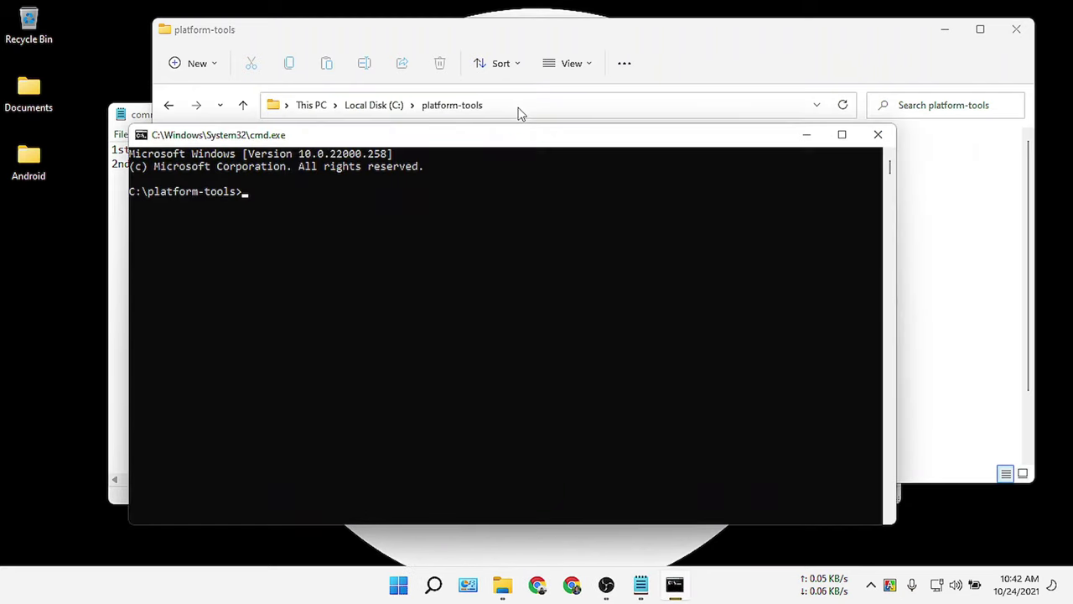
# Look up the ADB address in the Windows Subsystem for Android settings and run adb connect 127.0.0.1:58526 in the Command Prompt.
pyautogui.write('adb connect')
pyautogui.click(401, 587)
pyautogui.click(713, 374)
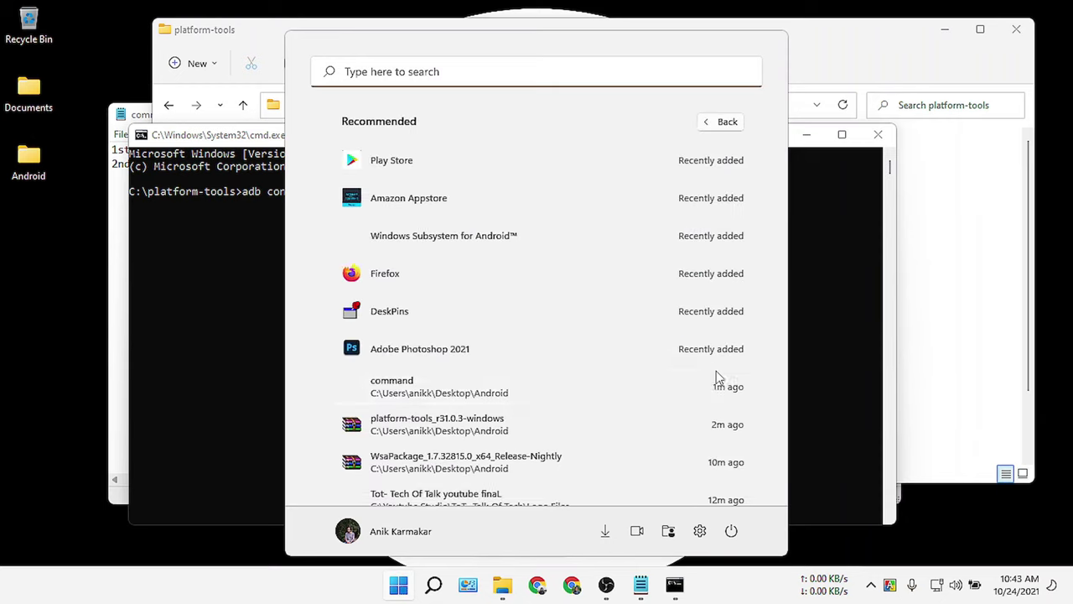
pyautogui.click(421, 237)
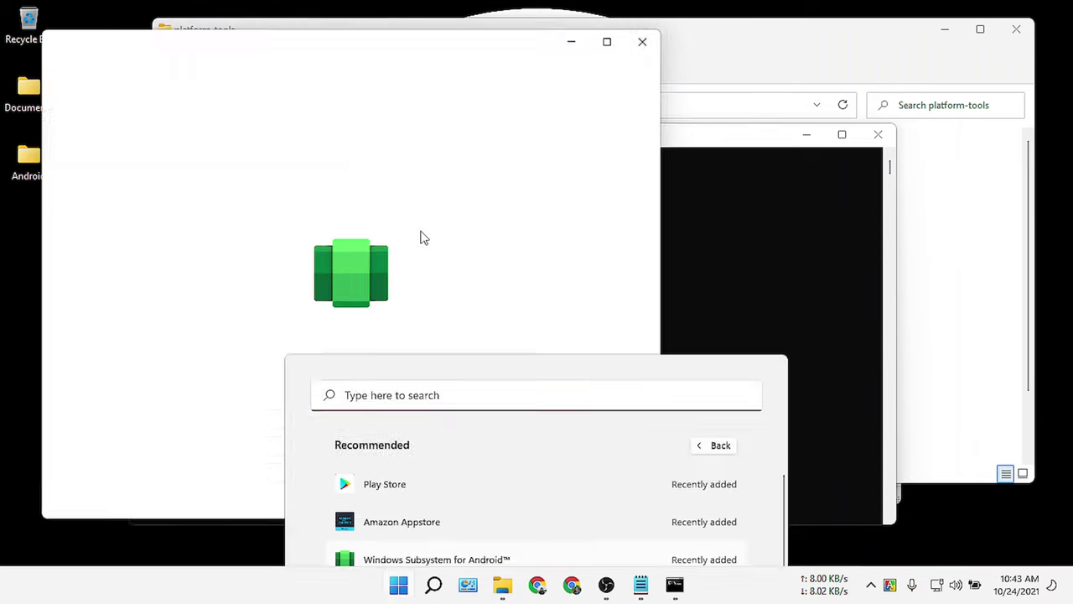
pyautogui.scroll(-3, 422, 237)
pyautogui.scroll(-2, 422, 237)
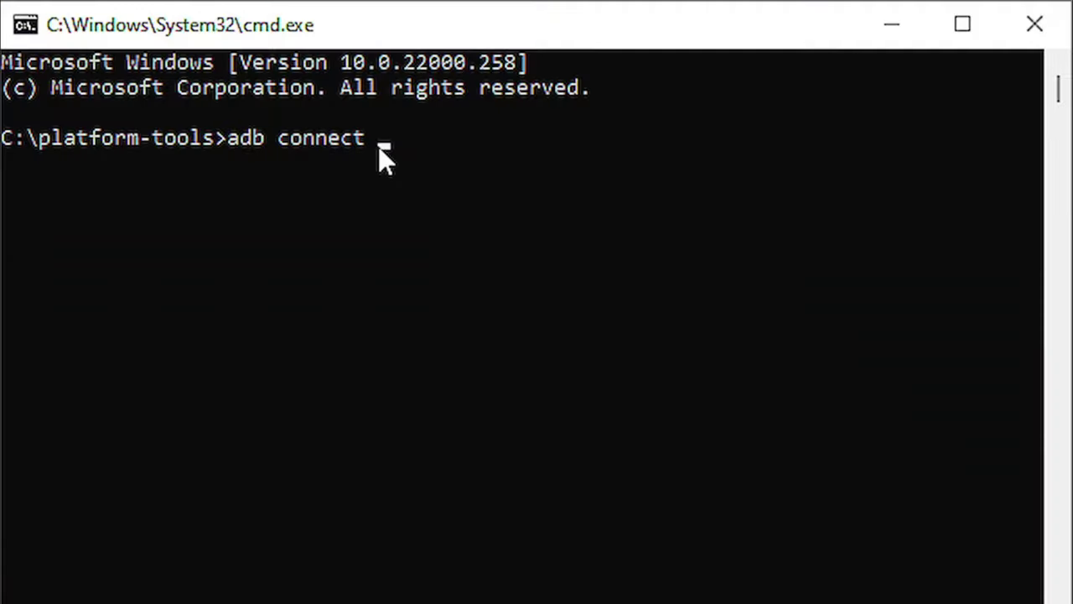
pyautogui.write('127.0.0.1:58526')
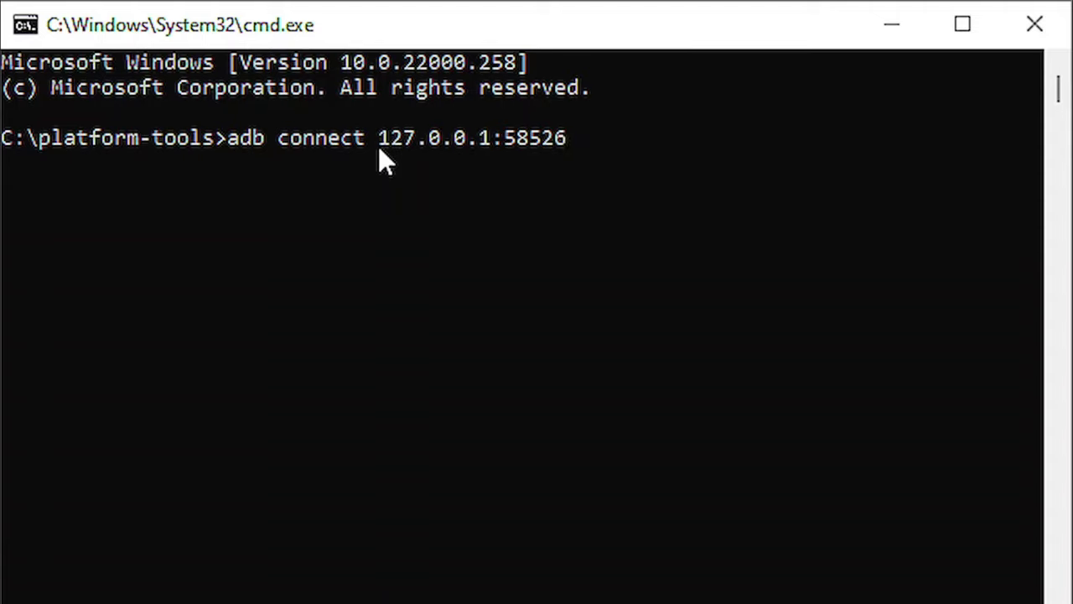
pyautogui.press('Return')
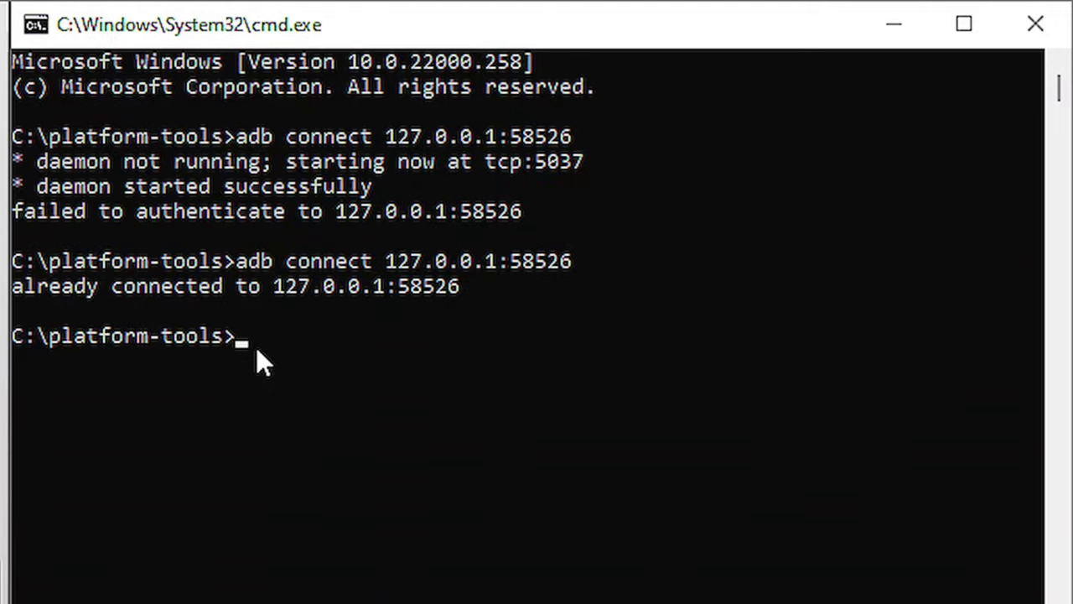
# Start an adb shell session on the subsystem and switch to root with su.
pyautogui.write('db shell')
pyautogui.press('Return')
pyautogui.write('su')
pyautogui.press('Return')
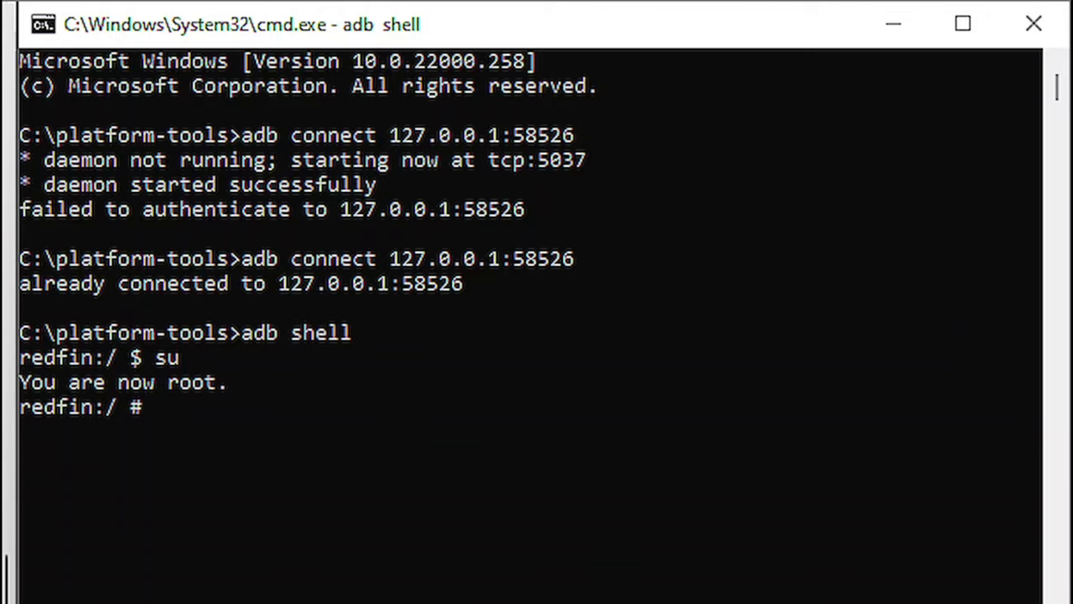
# Copy the second command, setenforce 0, from the command notes, close the notes, and run it in the root shell.
pyautogui.click(624, 585)
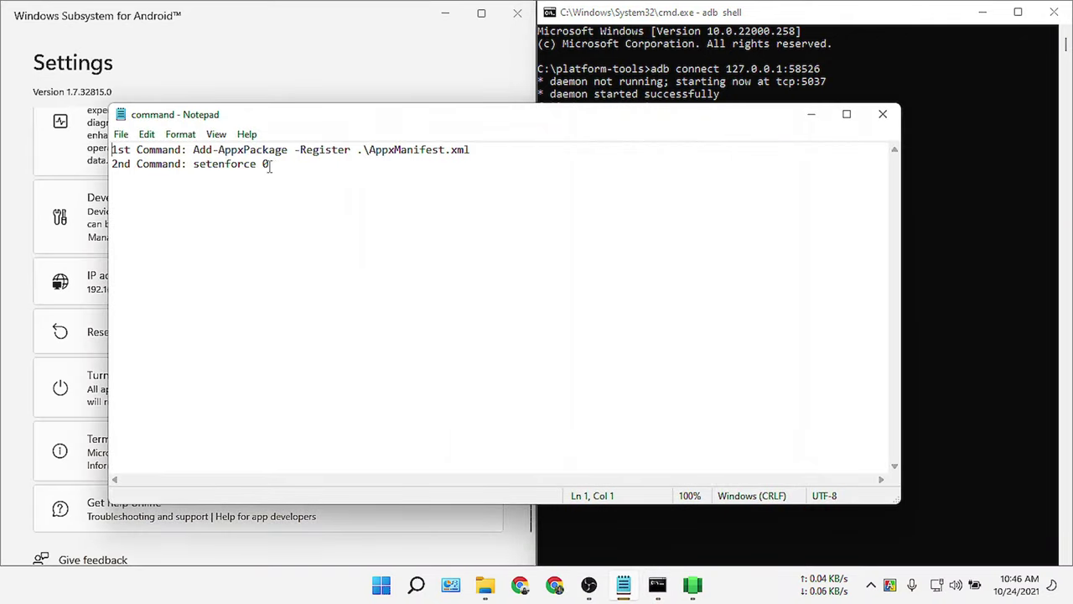
pyautogui.moveTo(272, 164); pyautogui.dragTo(196, 172)
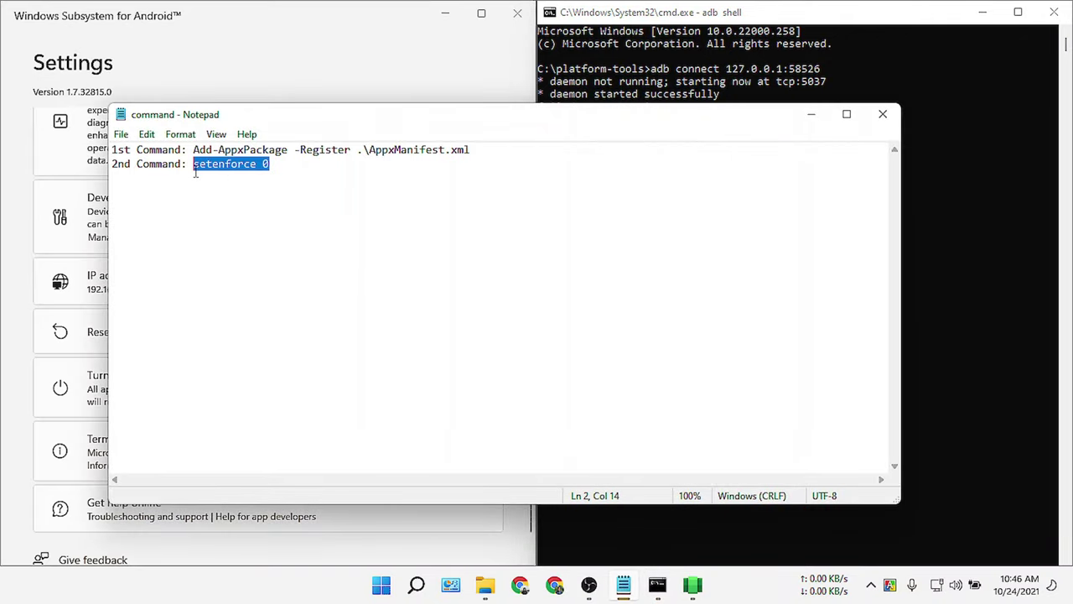
pyautogui.rightClick(200, 172)
pyautogui.click(243, 220)
pyautogui.click(882, 114)
pyautogui.rightClick(582, 213)
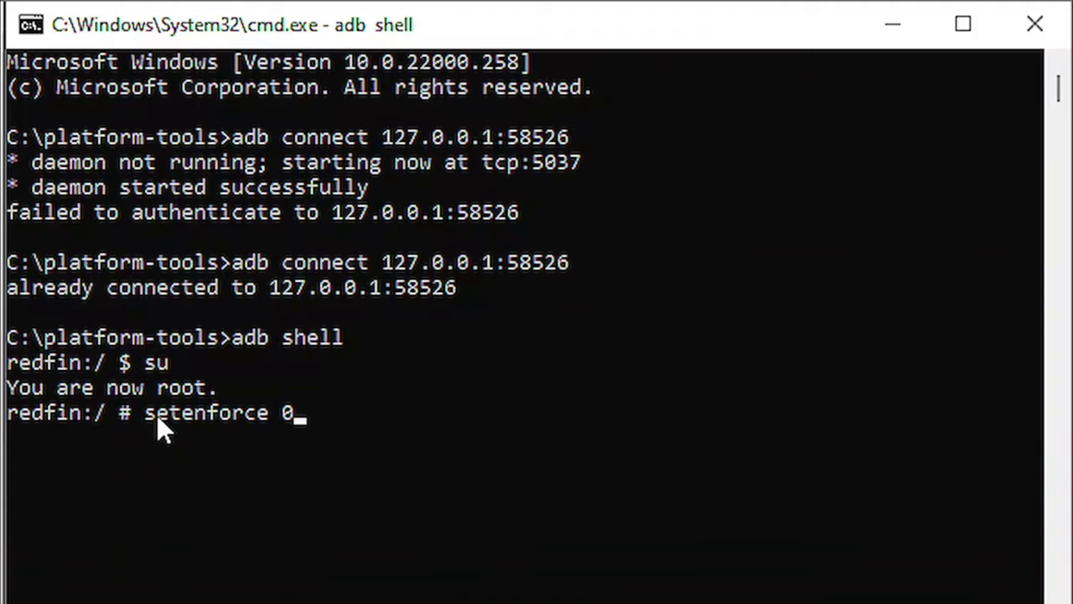
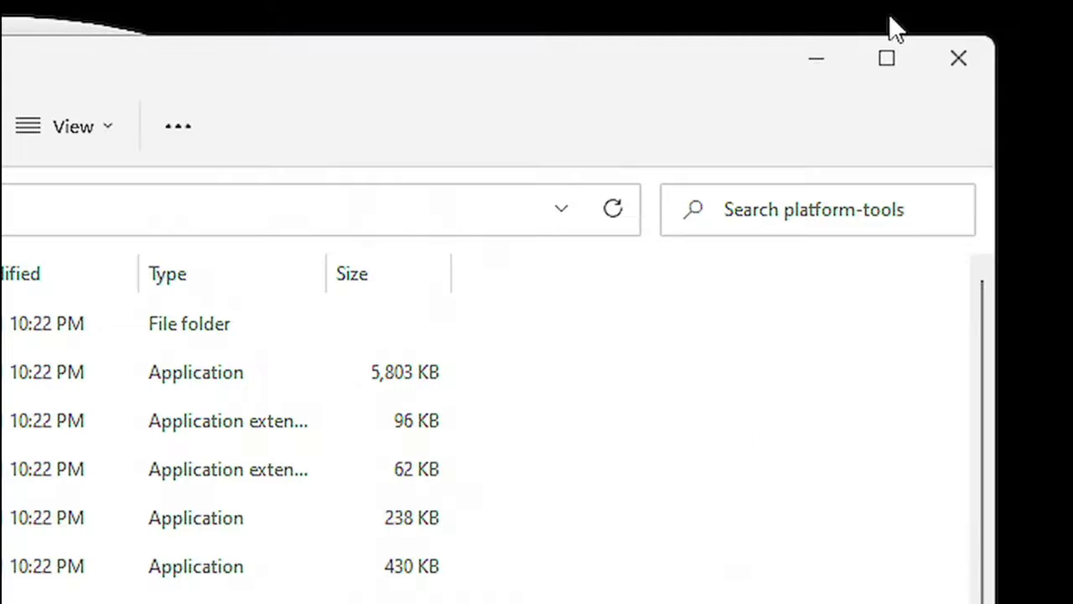
# Reopen the Play Store, sign in with a Google account, and browse the games on its home page.
pyautogui.click(398, 584)
pyautogui.click(354, 426)
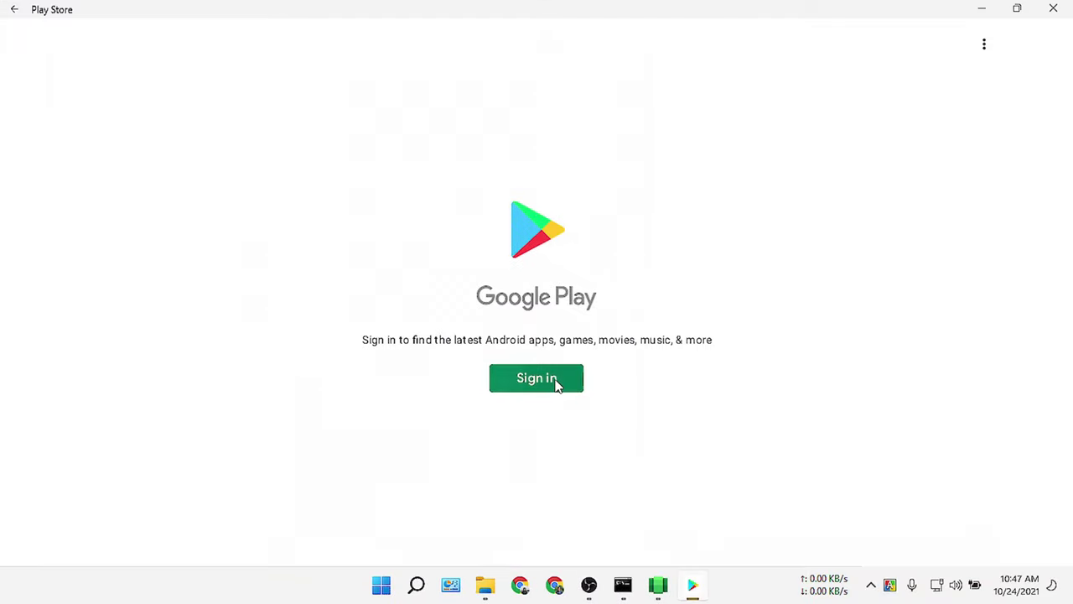
pyautogui.click(556, 384)
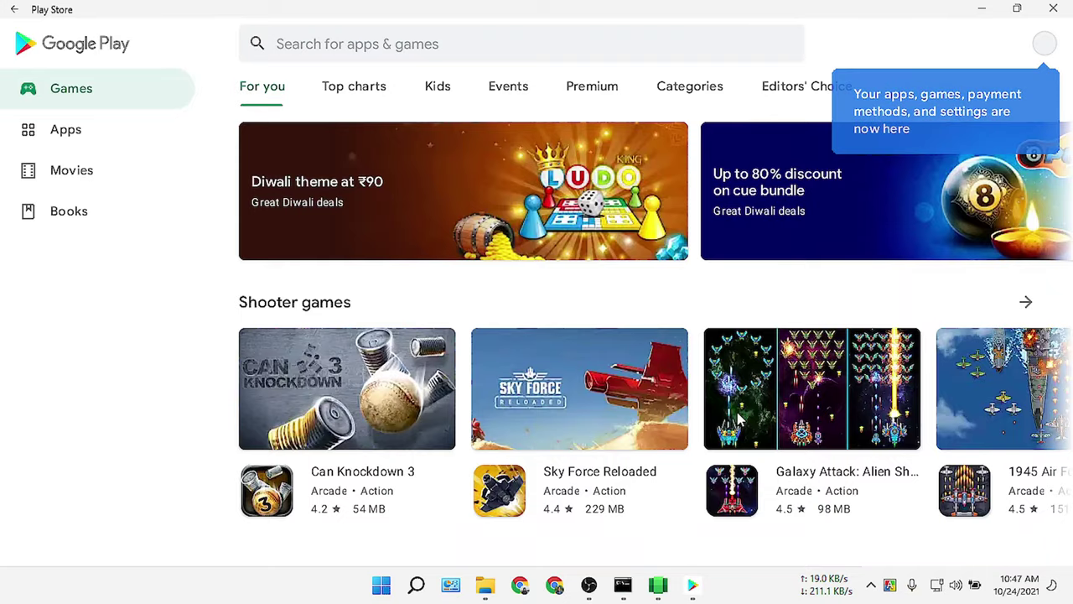
pyautogui.scroll(-1, 737, 411)
pyautogui.click(737, 415)
# Search the Play Store for facebook, install the Facebook app, and open it.
pyautogui.click(402, 53)
pyautogui.write('face')
pyautogui.click(159, 110)
pyautogui.click(931, 114)
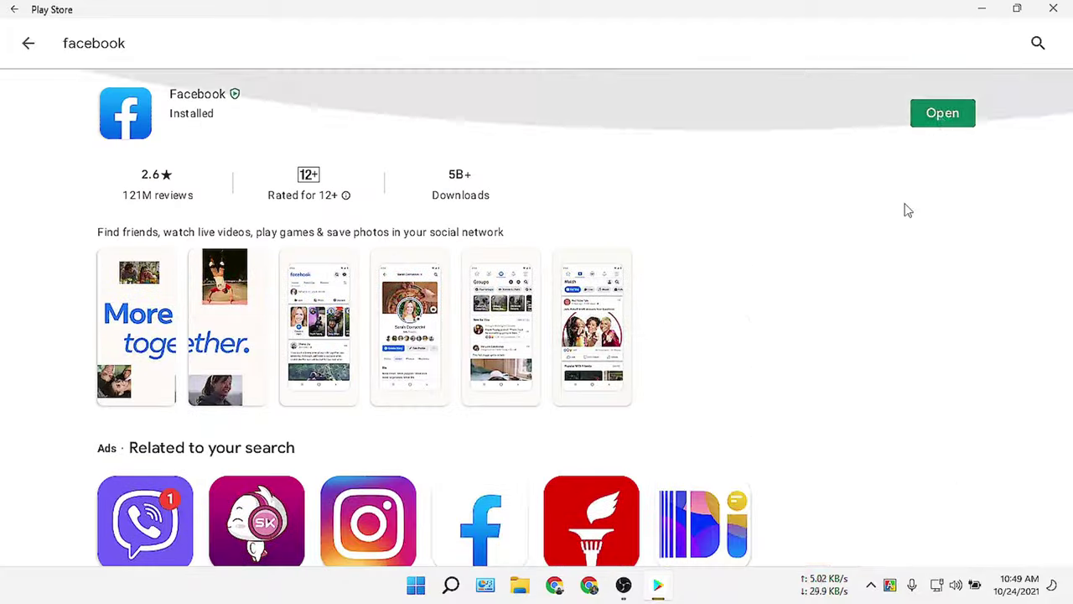
pyautogui.click(937, 113)
pyautogui.click(442, 214)
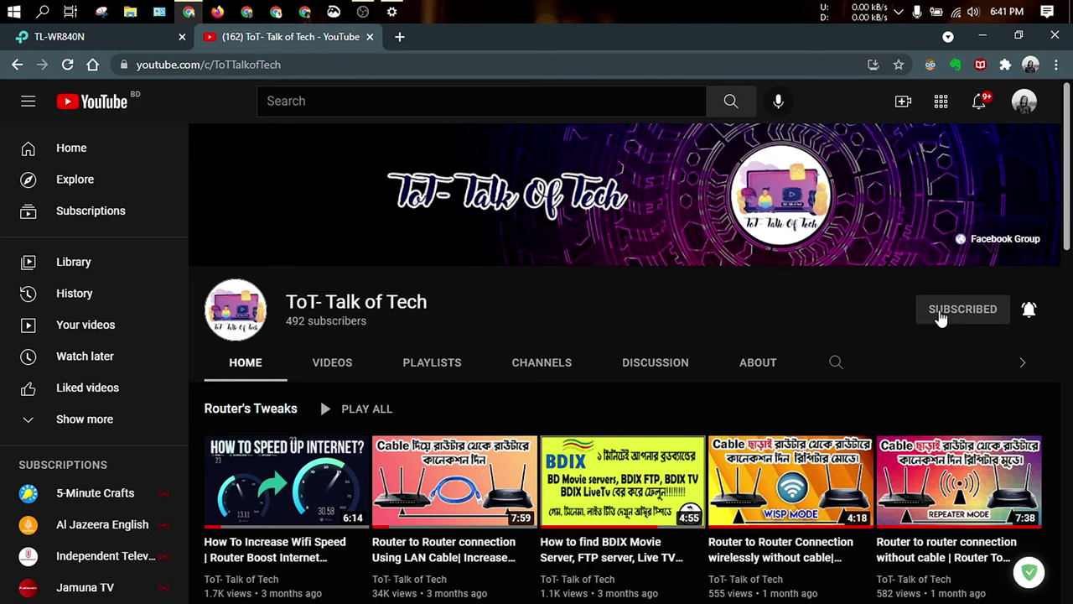
# Switch to Chrome, turn on all notifications for the ToT- Talk of Tech YouTube channel, and show its videos.
pyautogui.click(1029, 310)
pyautogui.click(998, 346)
pyautogui.click(337, 364)
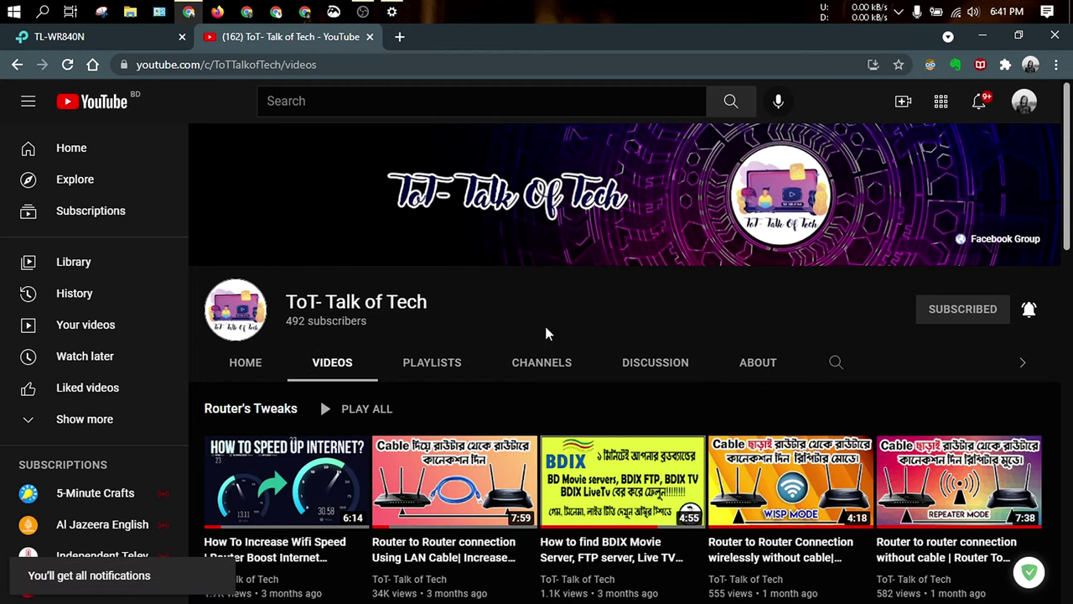